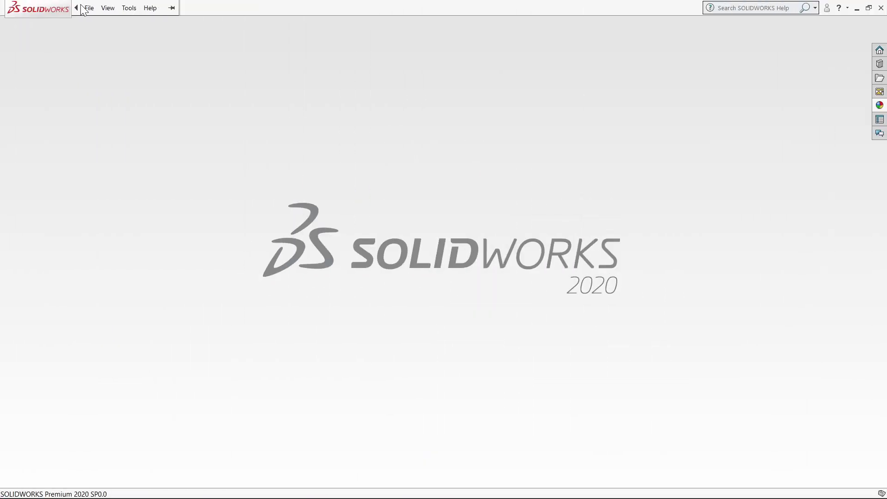
Create a new single-part document
click(90, 10)
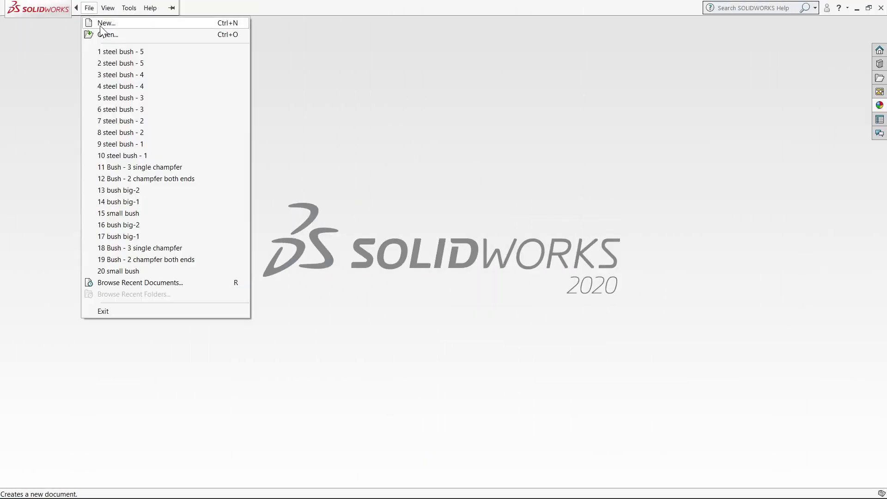
click(103, 23)
click(229, 230)
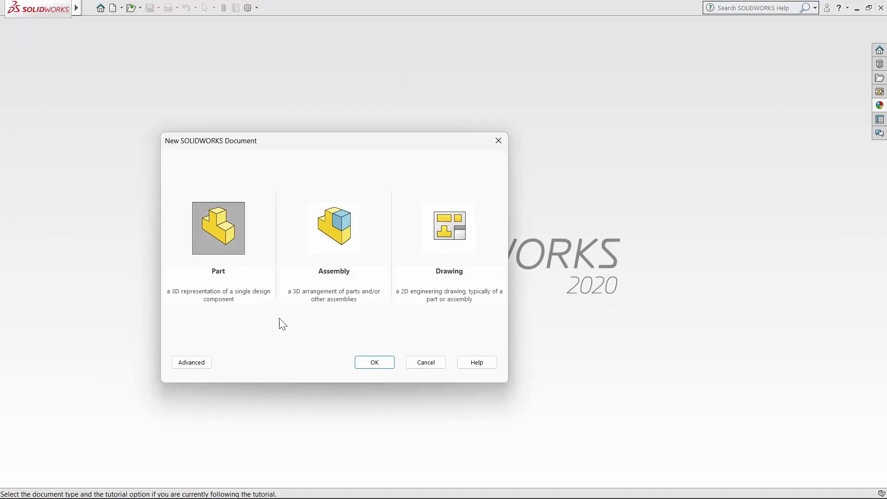
click(374, 362)
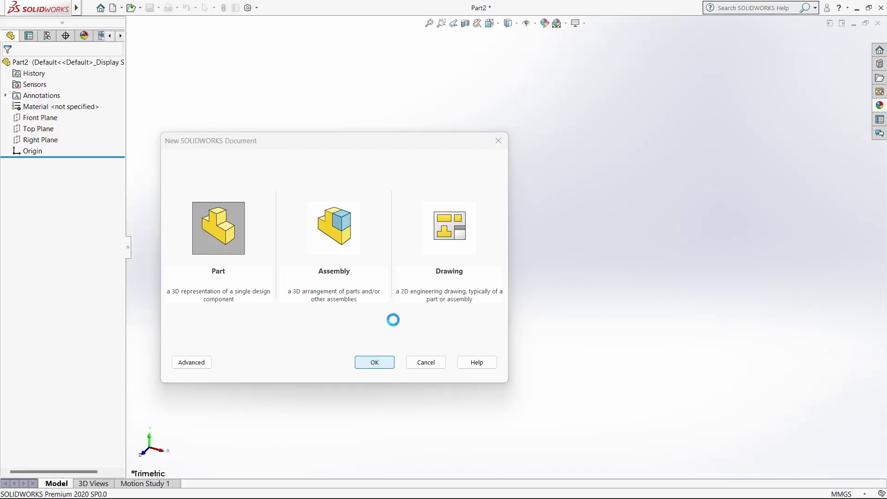
Sketch a corner rectangle on the Top Plane starting at the origin
click(38, 180)
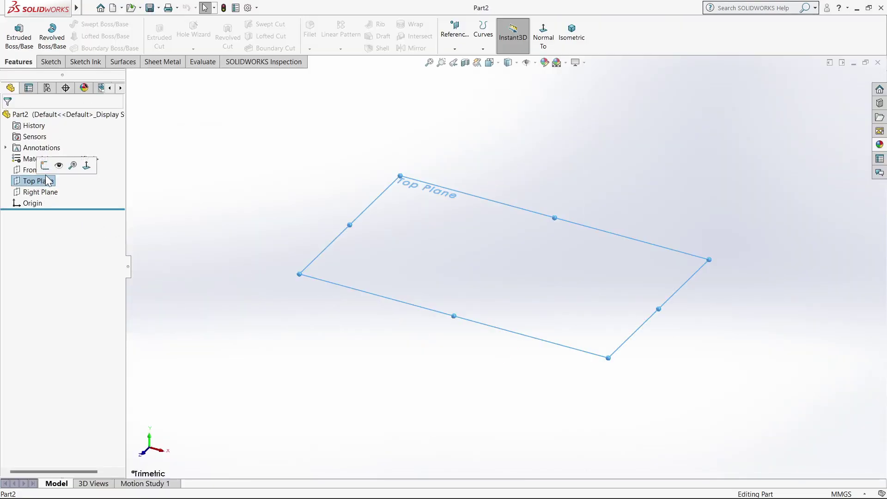
click(87, 37)
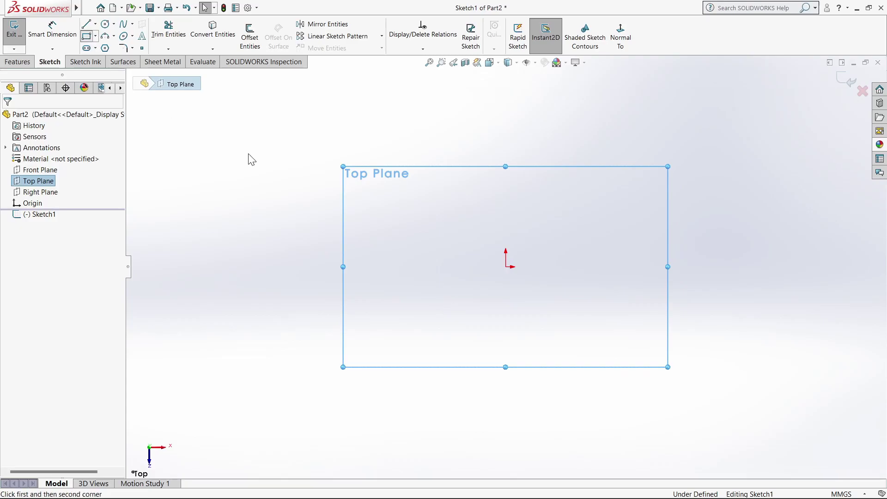
click(506, 267)
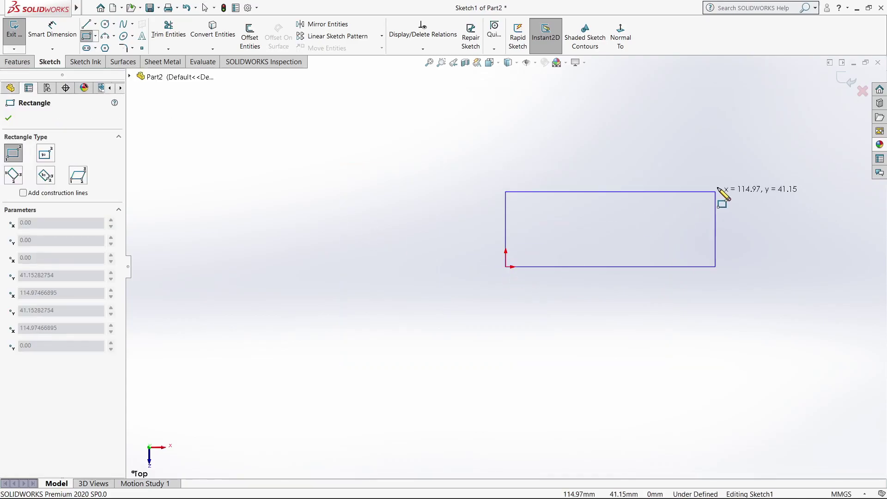
click(728, 143)
Dimension the rectangle to 128 mm wide by 52 mm high
click(52, 29)
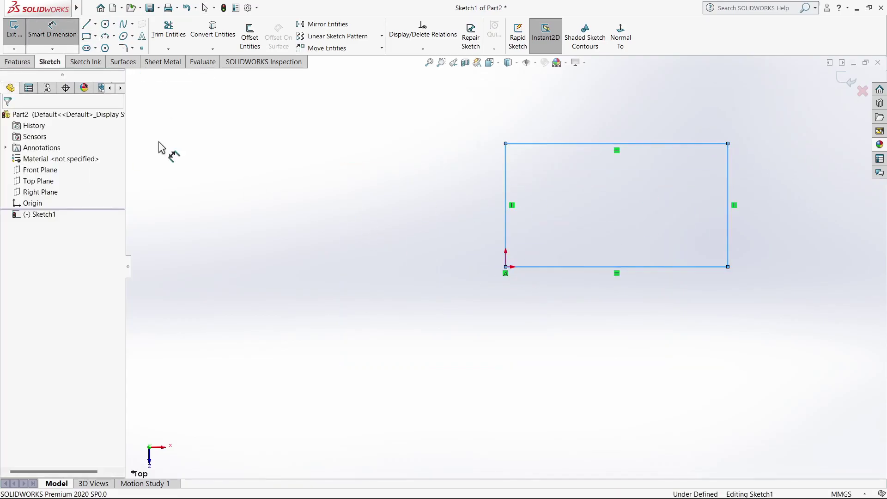
click(534, 274)
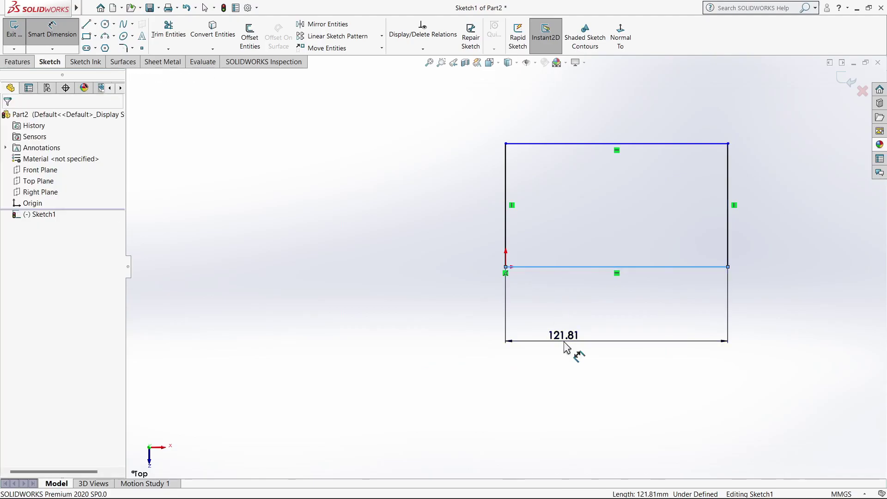
click(565, 345)
text(128)
key(Return)
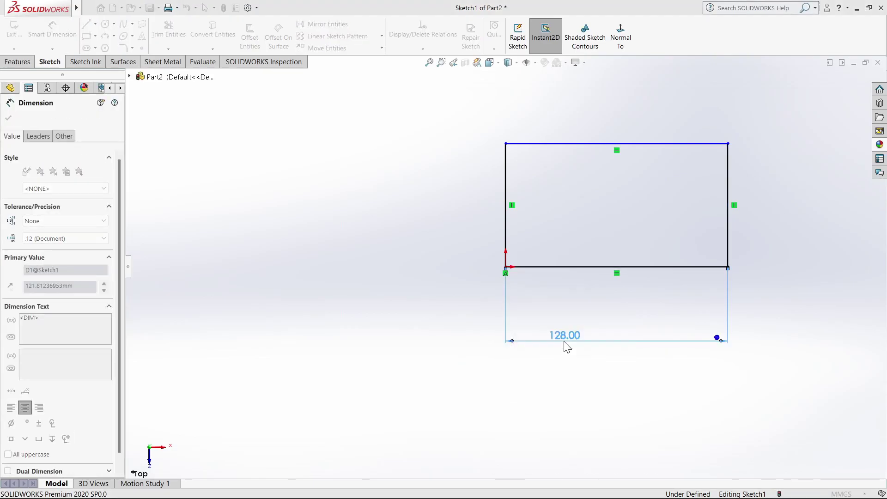
click(729, 235)
click(712, 230)
text(52)
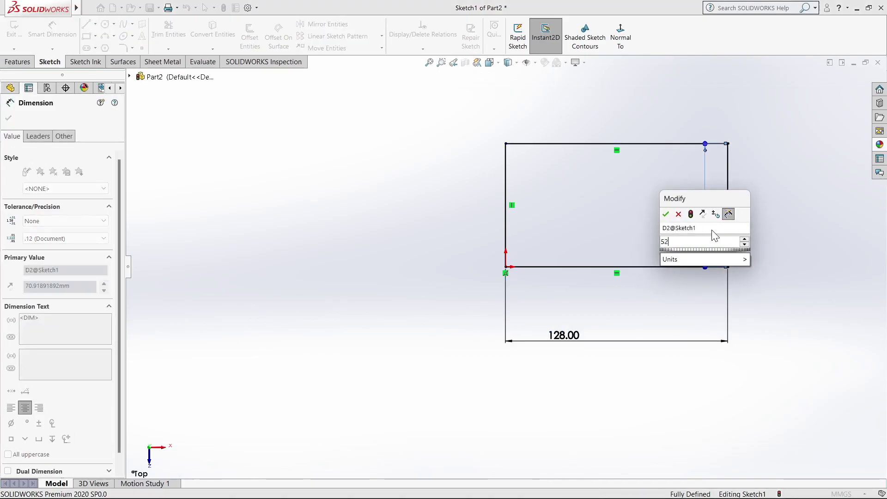
key(Return)
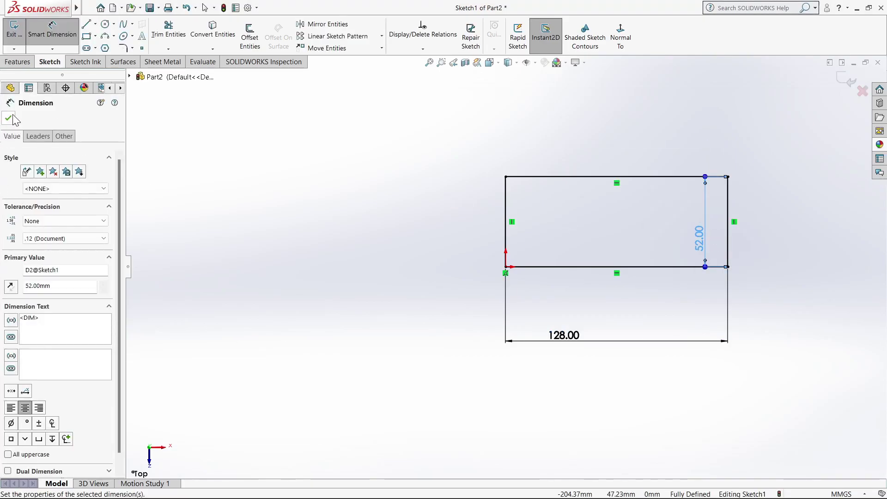
click(9, 118)
Extrude the rectangle 26 mm into a block and select its right end face
click(18, 62)
click(19, 34)
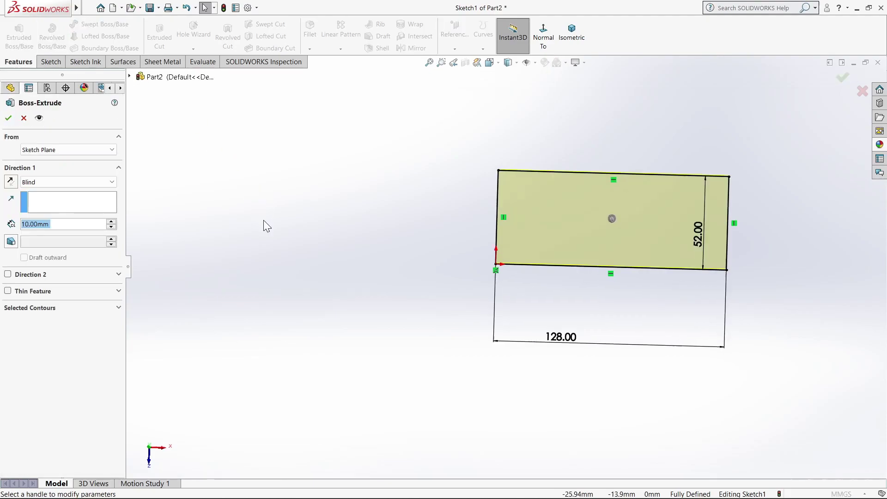
text(26)
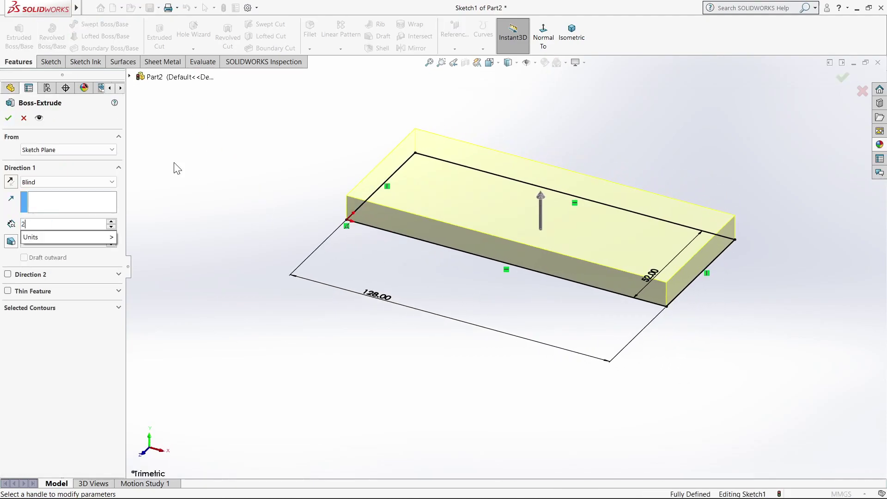
key(Return)
click(7, 117)
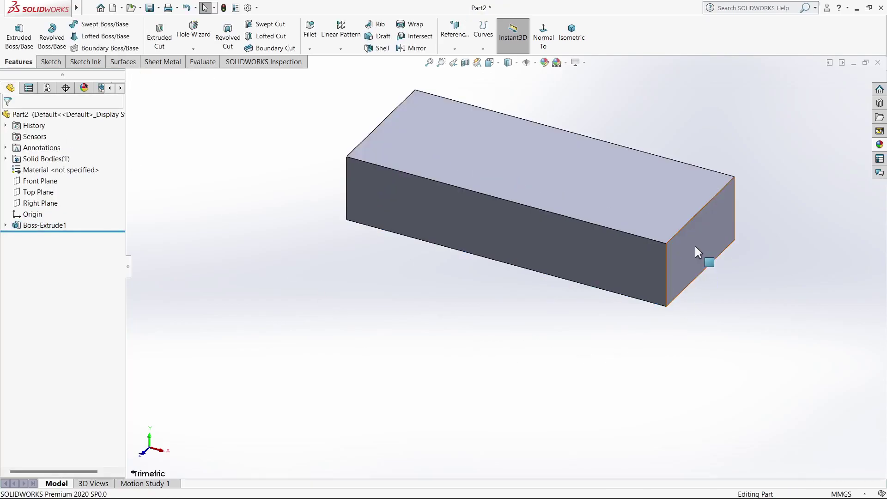
click(695, 246)
Start a sketch on the block's right end face, viewed normal to it
click(735, 217)
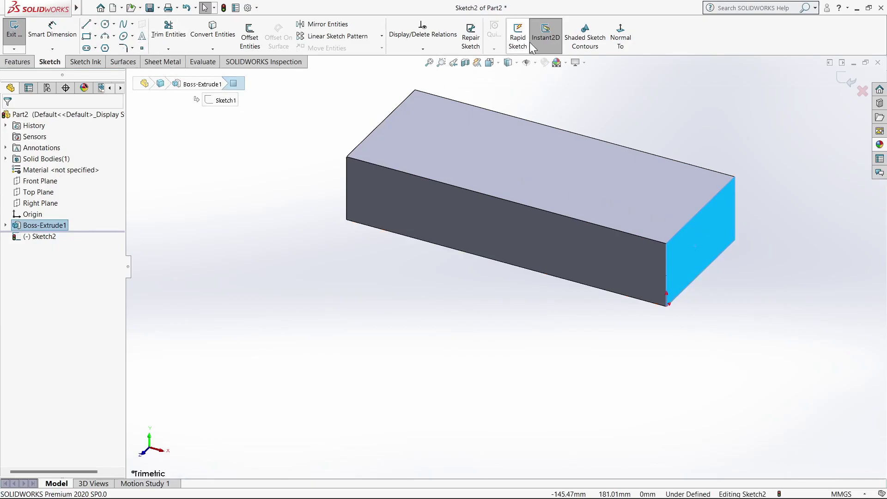
click(621, 34)
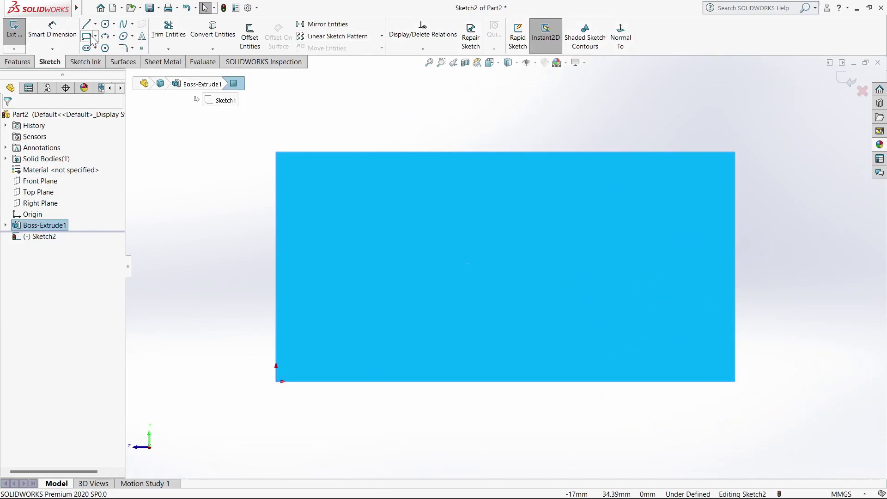
click(176, 200)
mouse_move(176, 200)
middle_down()
mouse_move(259, 258)
mouse_move(245, 214)
mouse_move(258, 267)
mouse_move(303, 256)
middle_up()
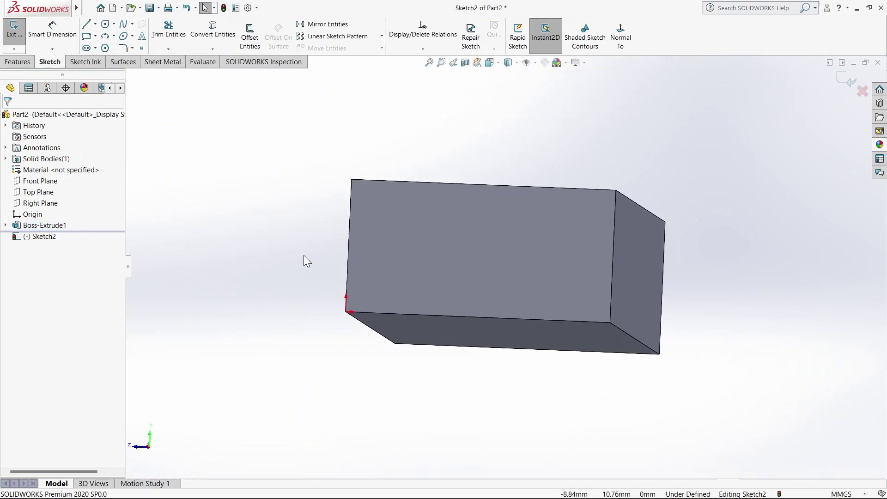
click(620, 46)
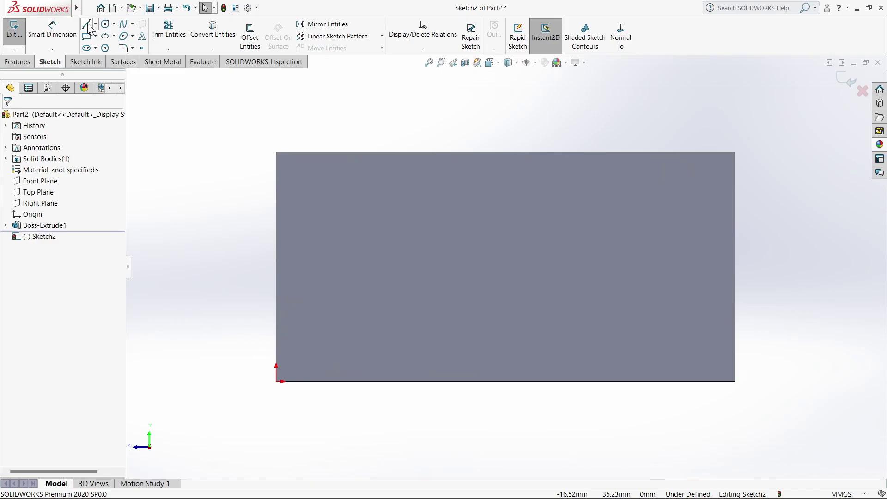
Draw a closed rectangular line profile across the lower part of the face
click(88, 26)
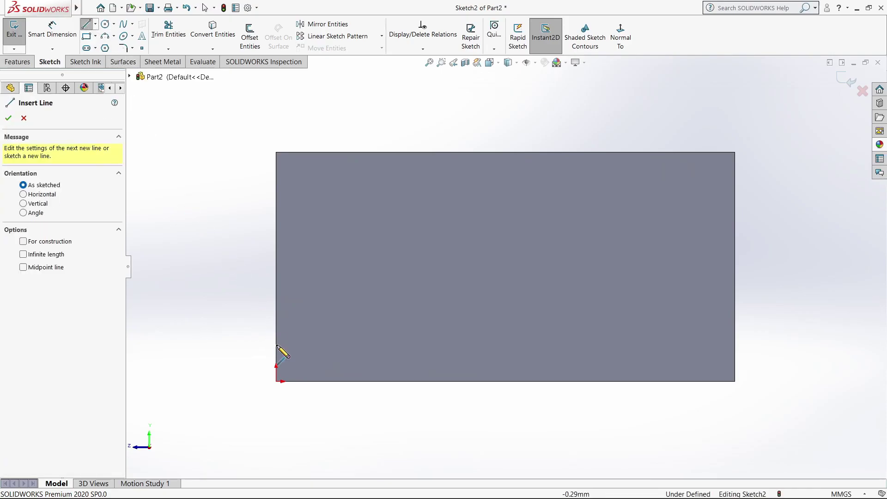
click(276, 382)
click(276, 279)
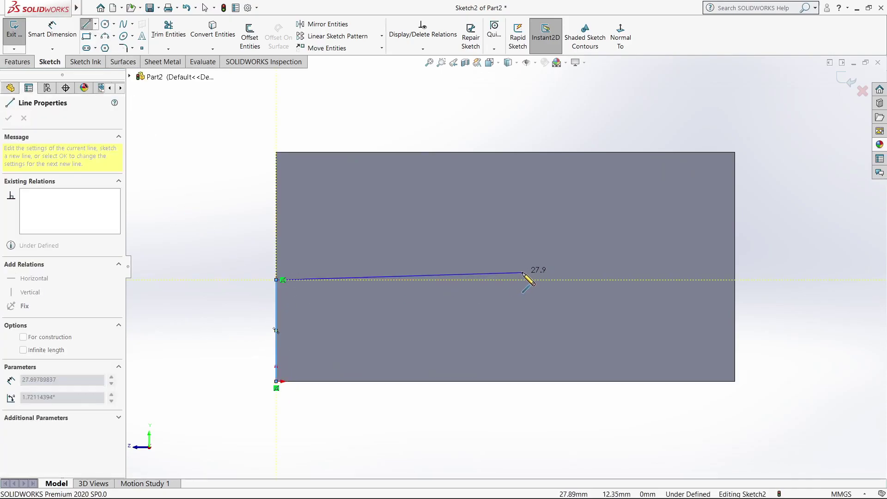
click(595, 280)
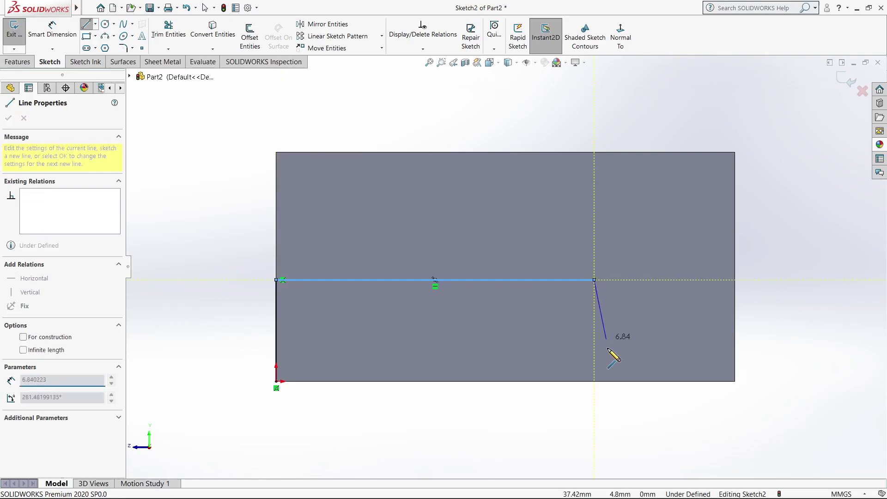
click(595, 381)
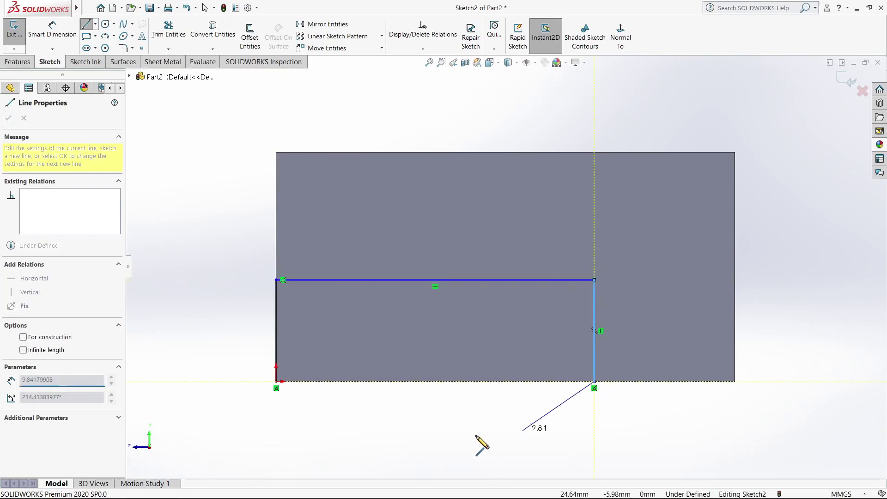
click(276, 381)
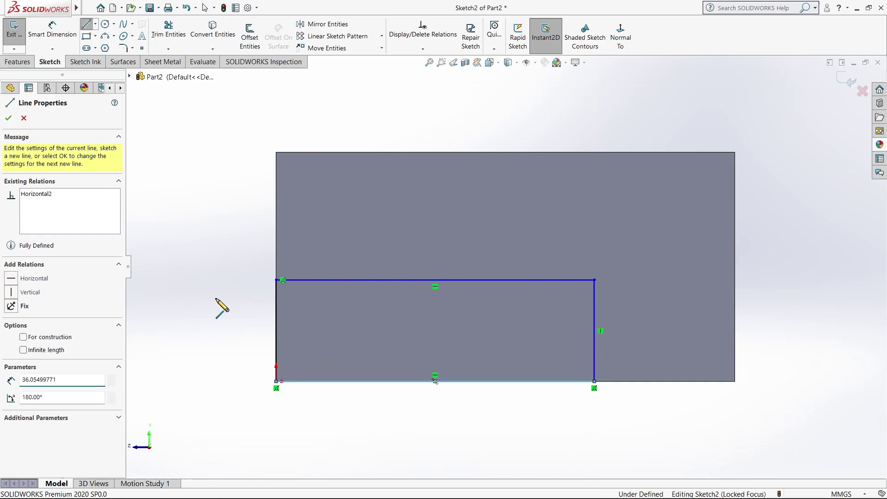
key(Escape)
key(Escape)
Dimension the profile's right side 10 mm from the block's right edge
click(52, 25)
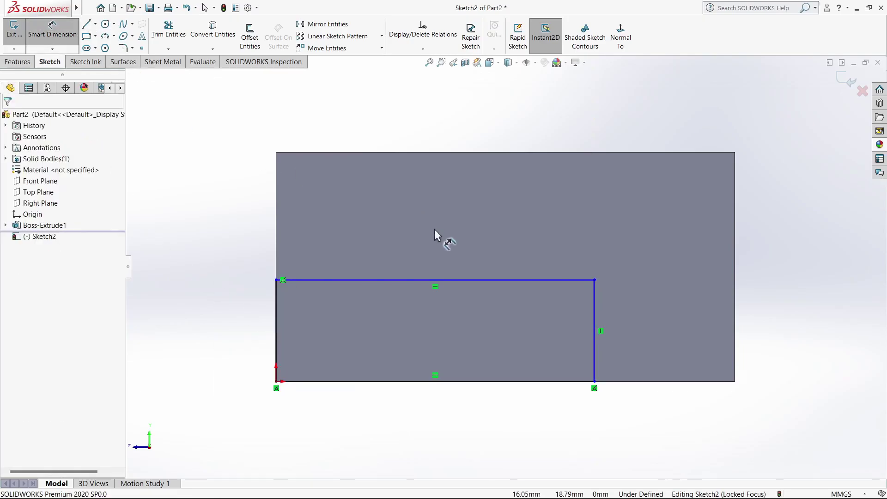
click(595, 309)
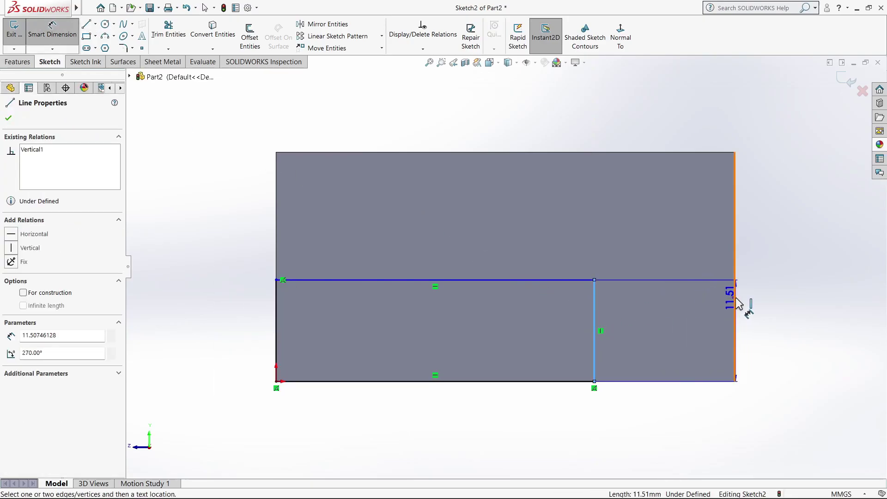
click(735, 305)
click(680, 418)
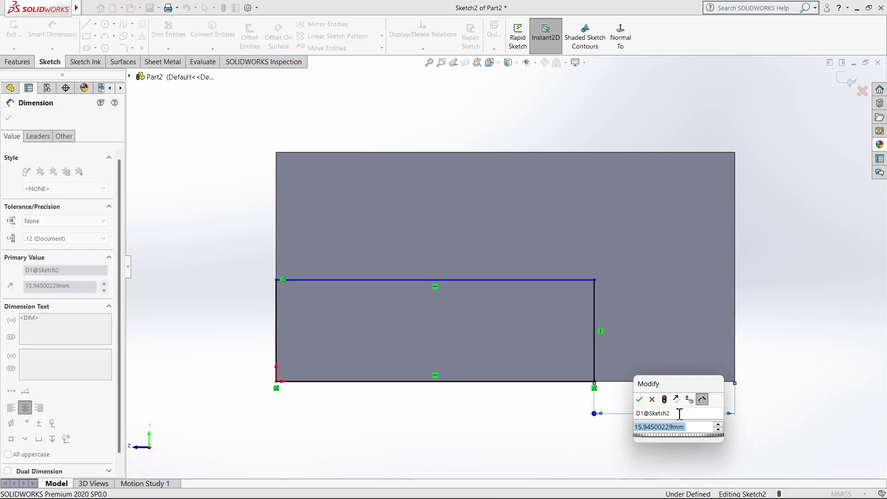
text(10)
key(Return)
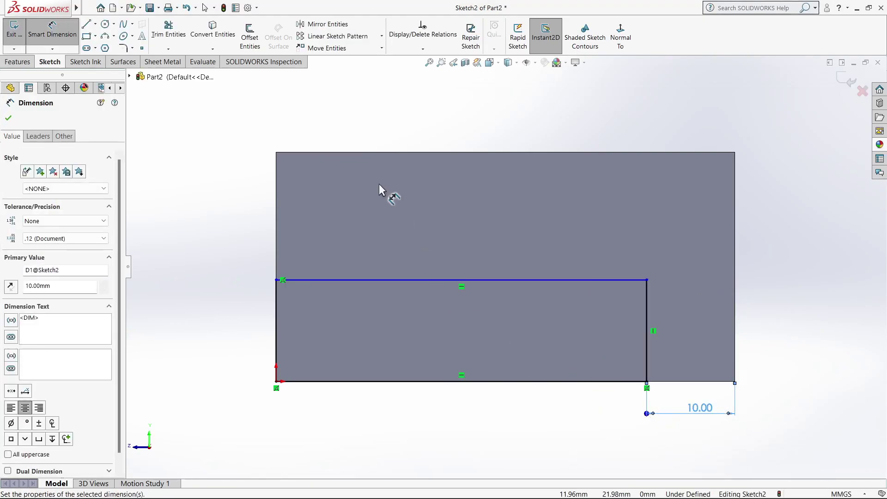
Dimension the profile's top line 11 mm below the part's top edge
click(377, 151)
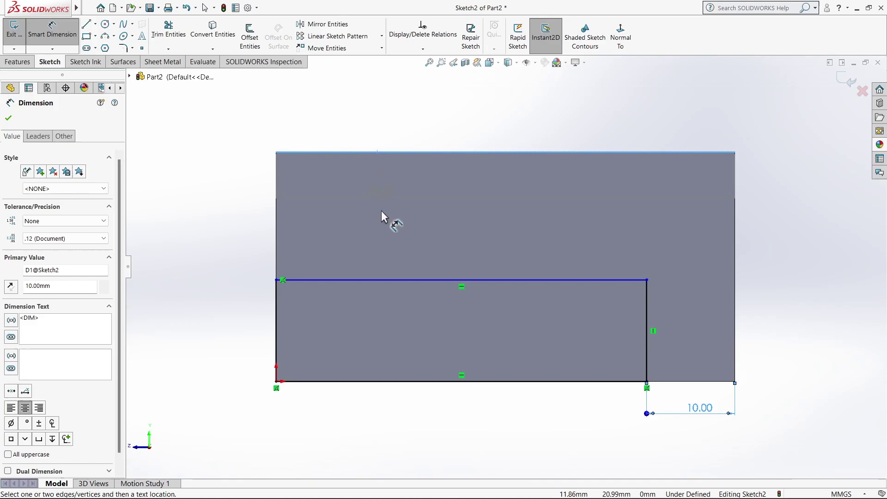
click(366, 280)
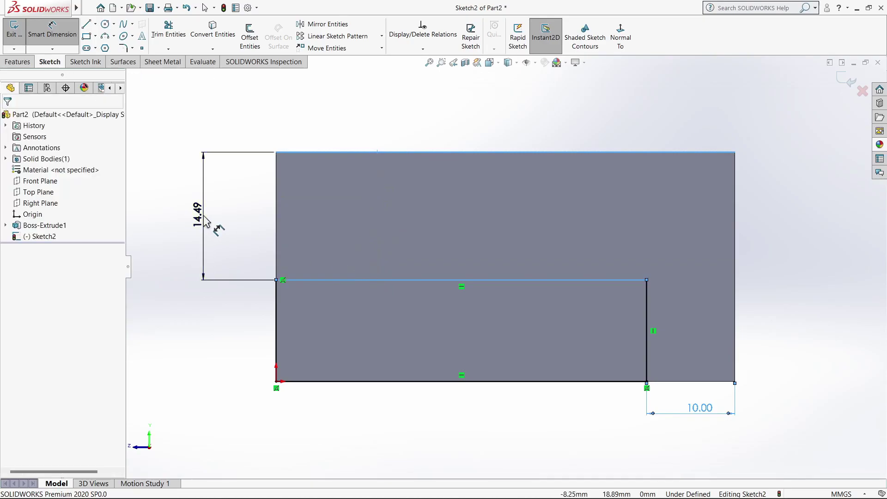
click(205, 216)
text(11)
key(Return)
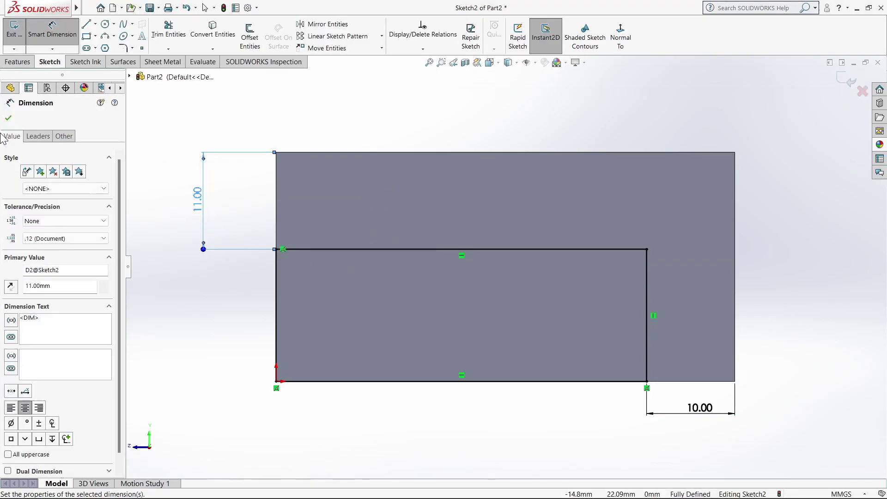
click(10, 118)
click(25, 65)
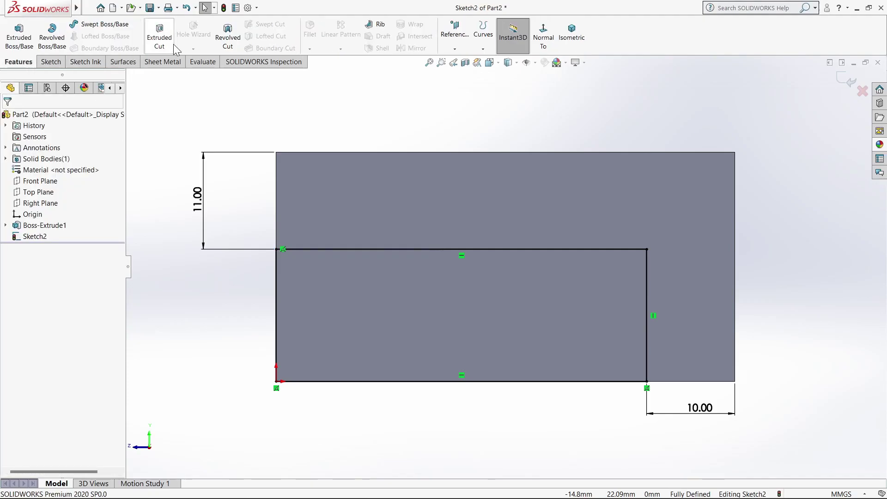
Extrude-cut Sketch2 Through All in isometric view, creating Cut-Extrude1
click(158, 37)
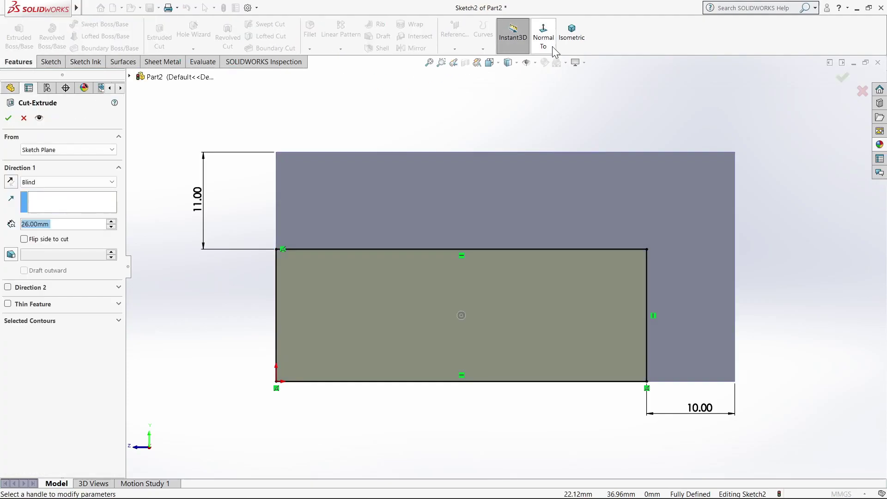
click(572, 35)
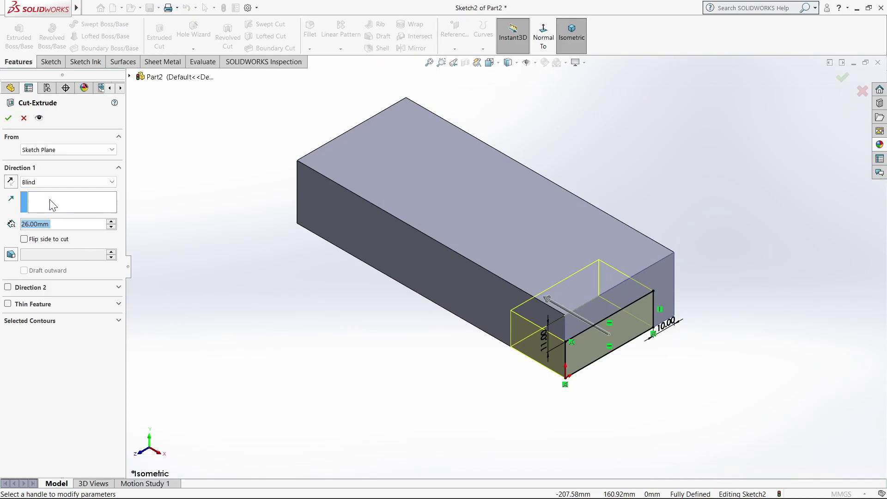
click(55, 181)
click(28, 196)
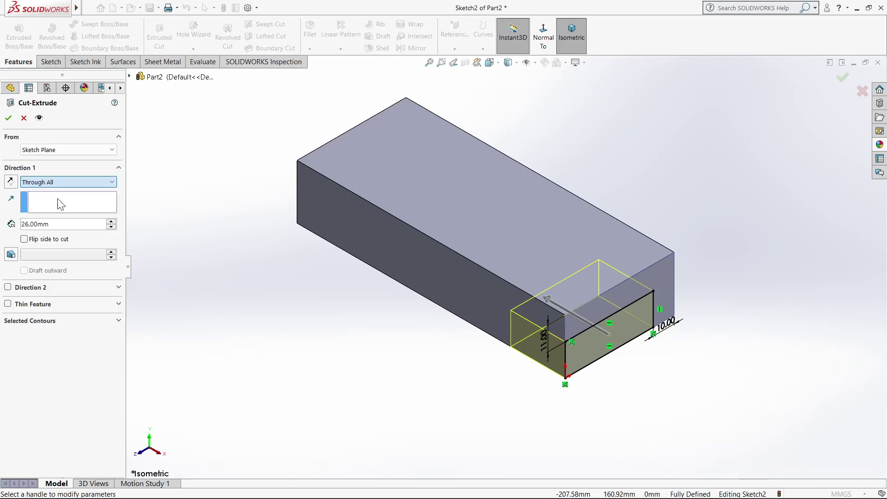
click(9, 118)
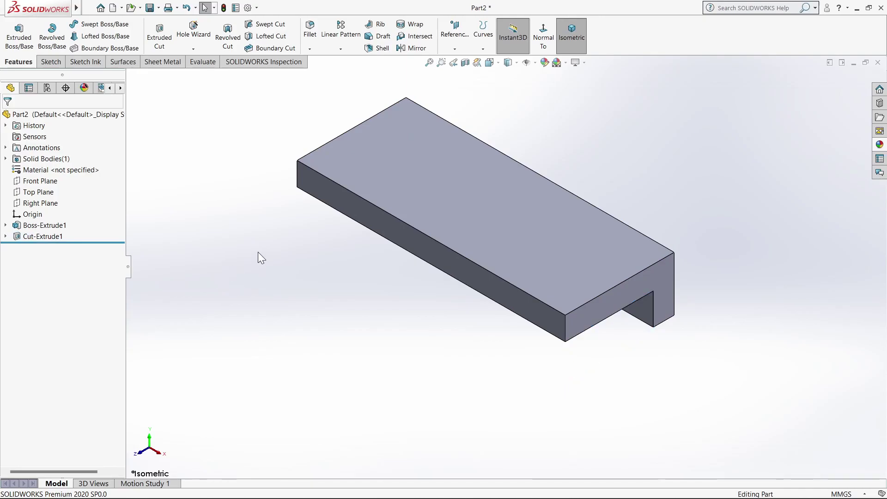
Start a sketch on the block's front face, viewed normal and zoomed out
click(320, 189)
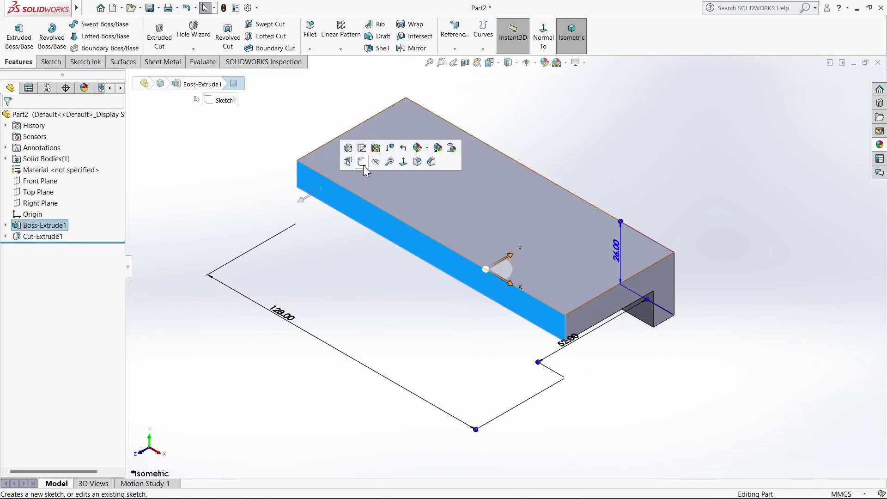
click(364, 164)
click(622, 41)
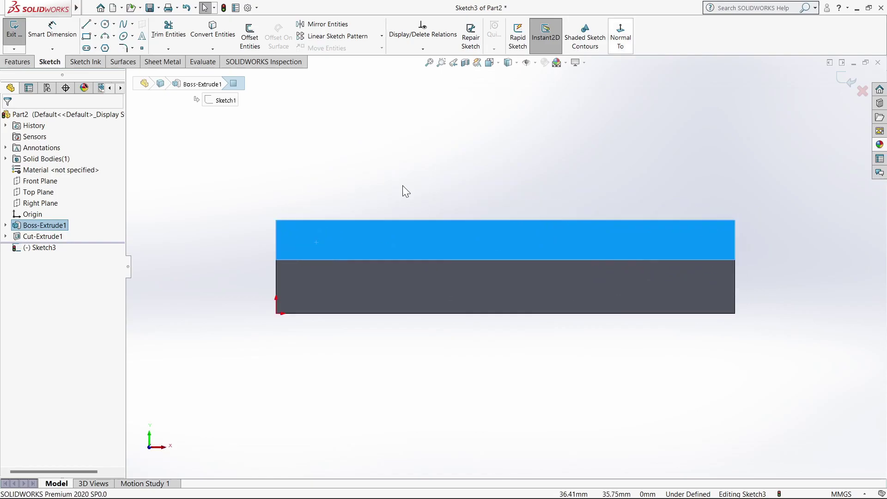
key(z)
key(z)
scroll(578, 137, up, 1)
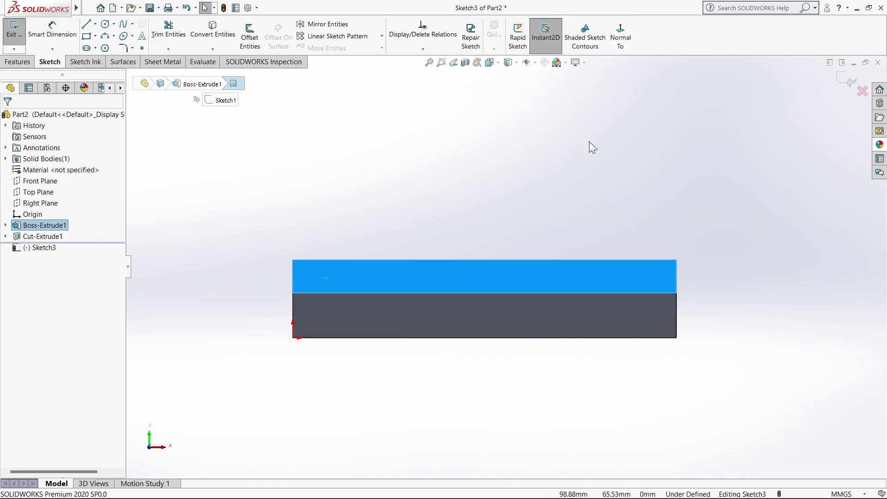
scroll(590, 142, down, 2)
key(Escape)
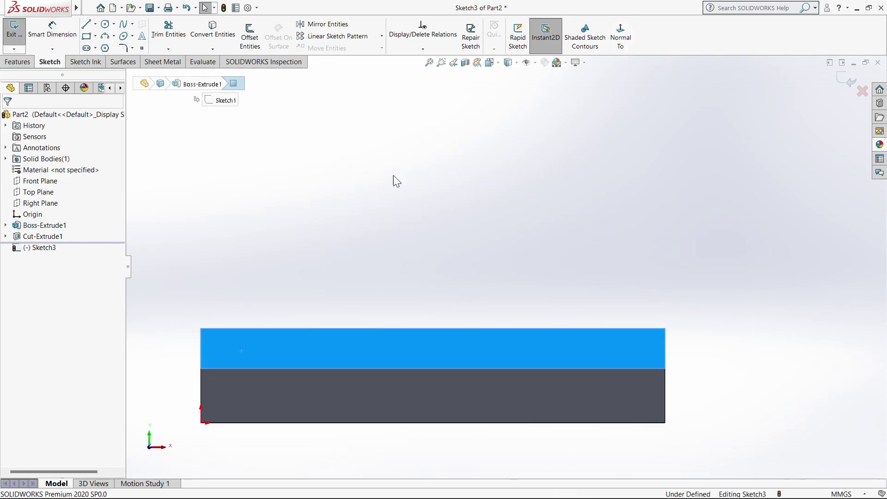
Draw a large circle above the block and a smaller one inside it
click(105, 24)
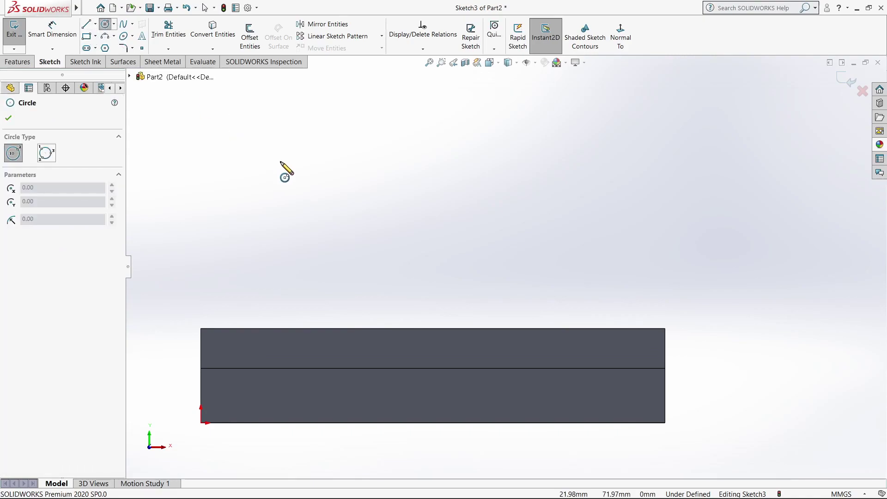
drag(284, 187, 249, 149)
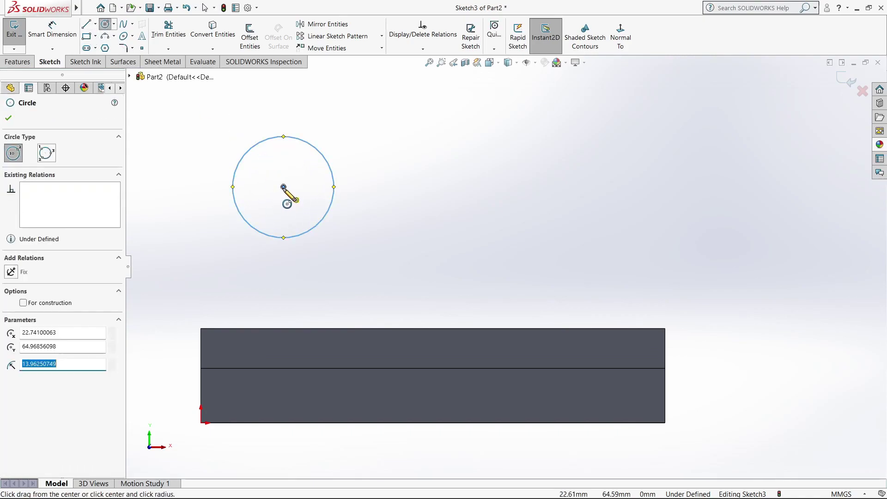
drag(283, 187, 305, 165)
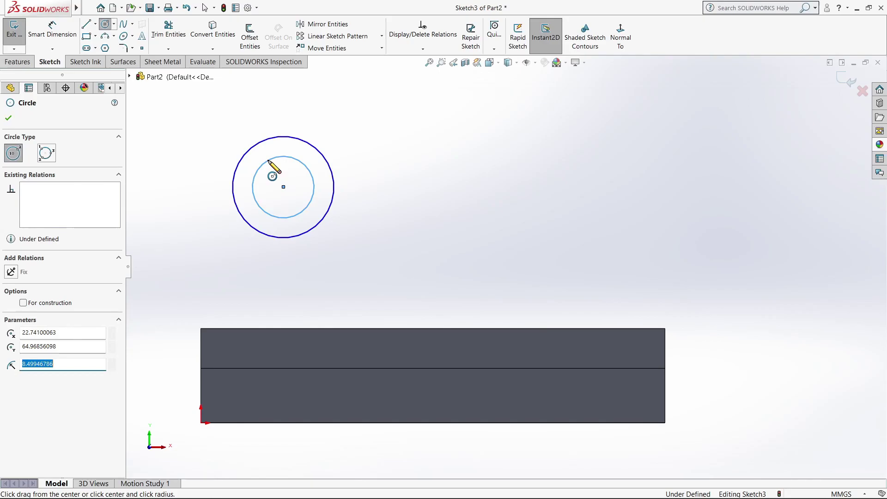
right_click(285, 170)
click(296, 168)
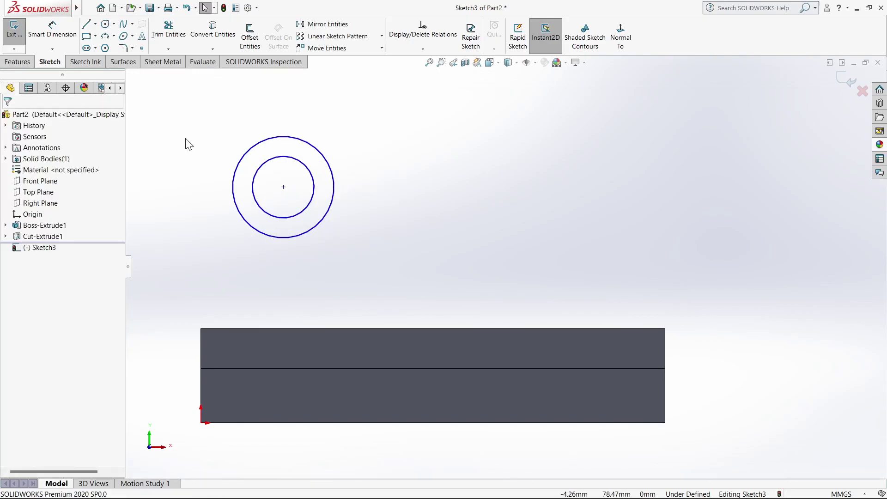
Make the two circles concentric
click(238, 196)
ctrl+click(254, 185)
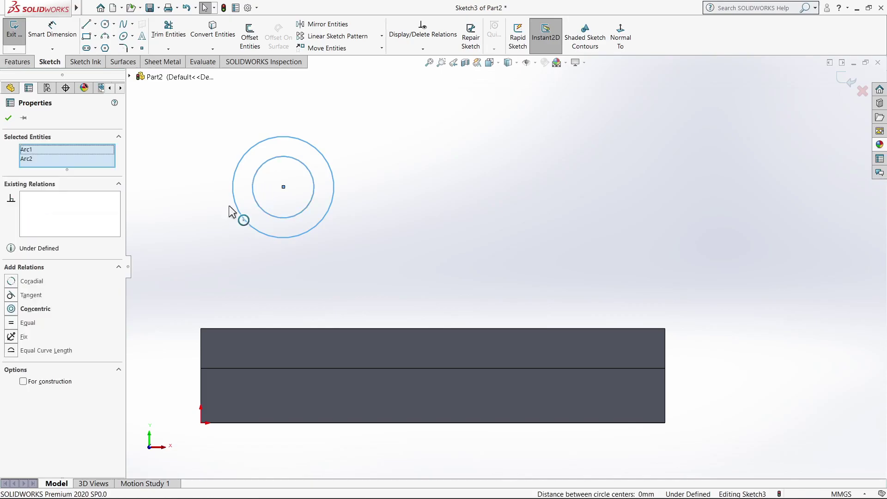
click(11, 309)
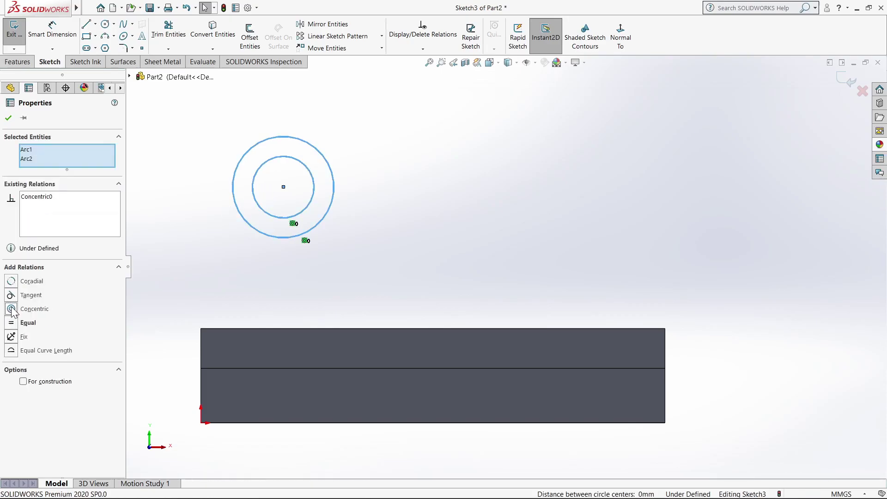
click(7, 118)
click(52, 30)
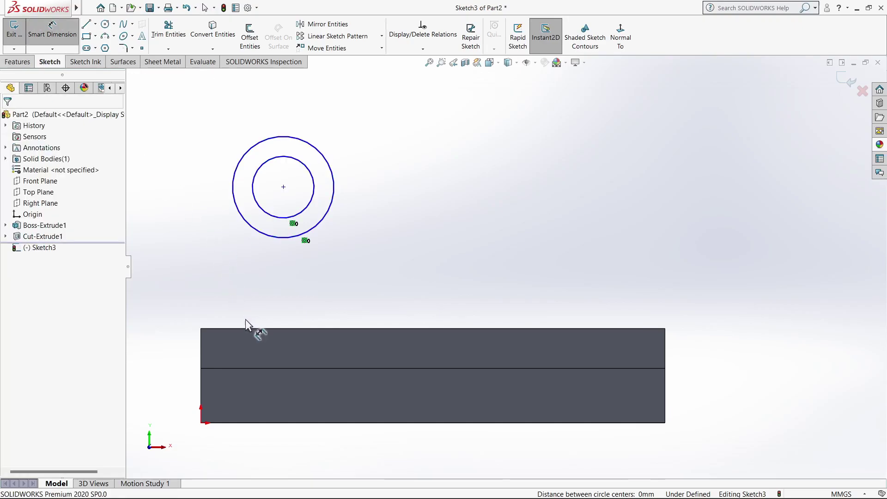
Give the inner circle a 15 mm diameter dimension and the outer a 30 mm one
click(257, 329)
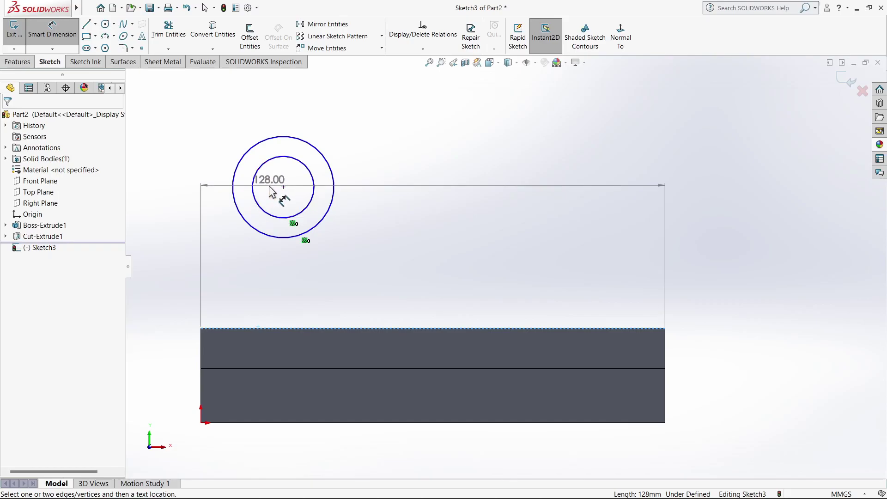
key(Escape)
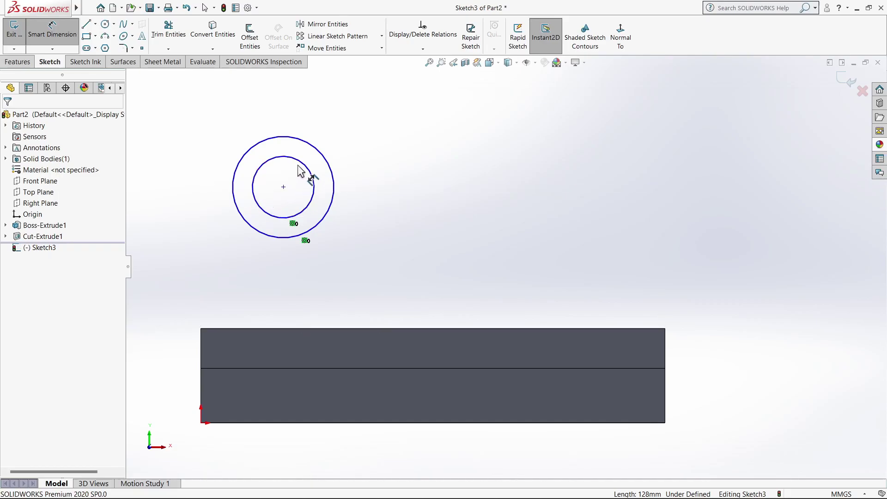
click(302, 169)
click(407, 203)
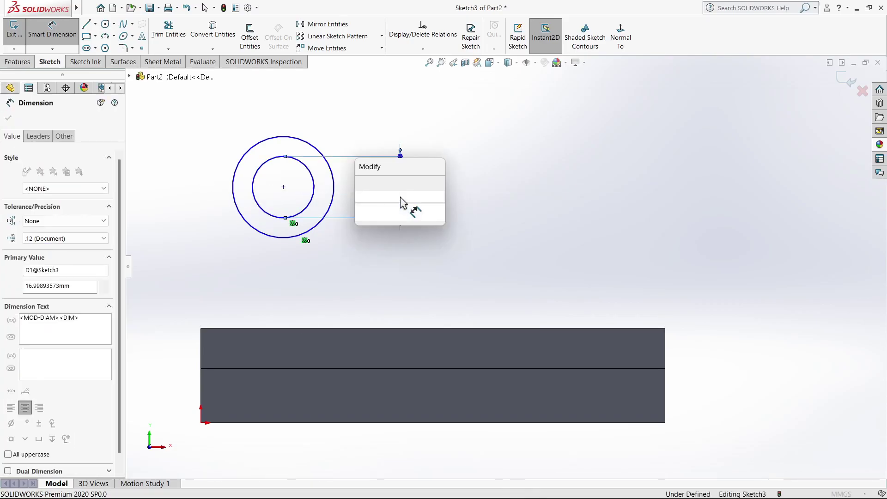
text(15)
key(Return)
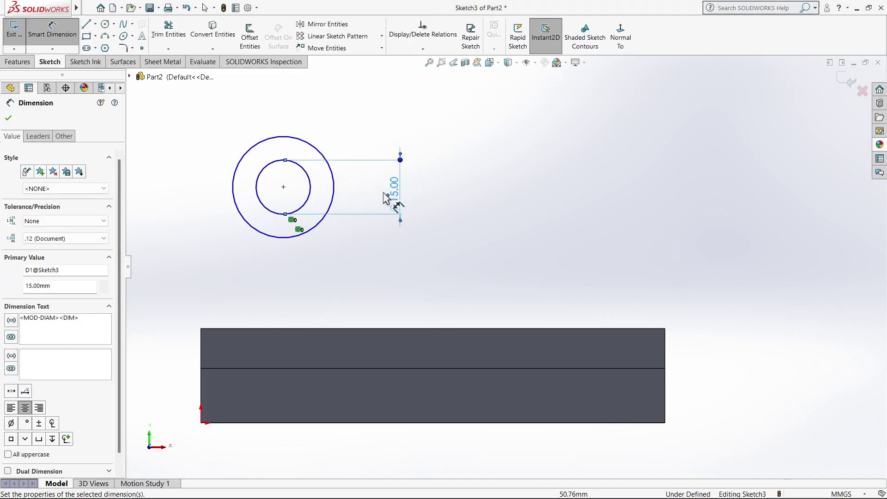
click(327, 167)
click(343, 136)
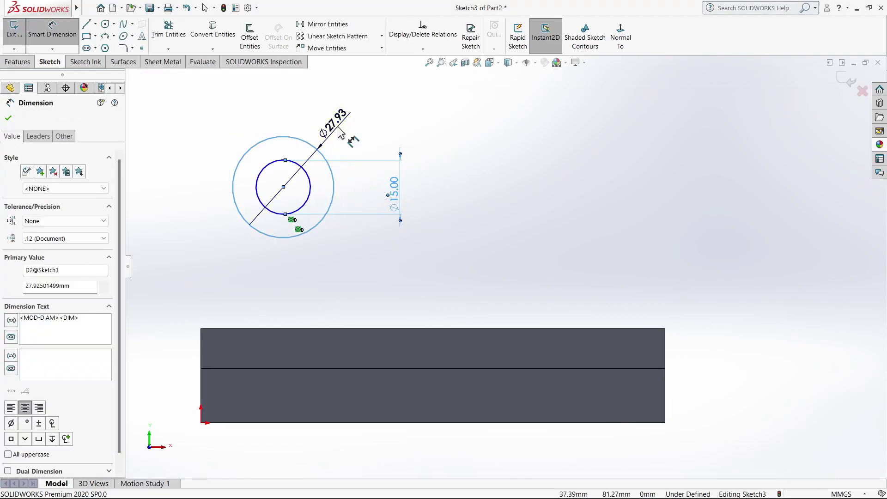
text(30)
key(Return)
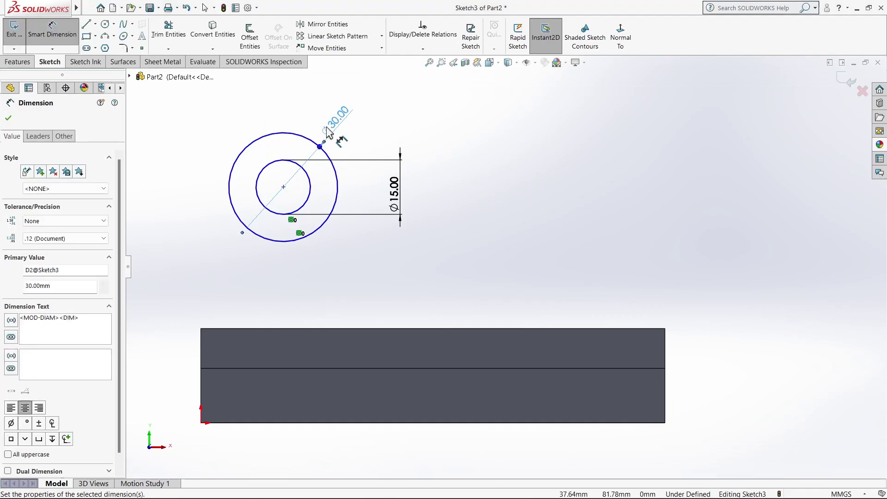
click(9, 118)
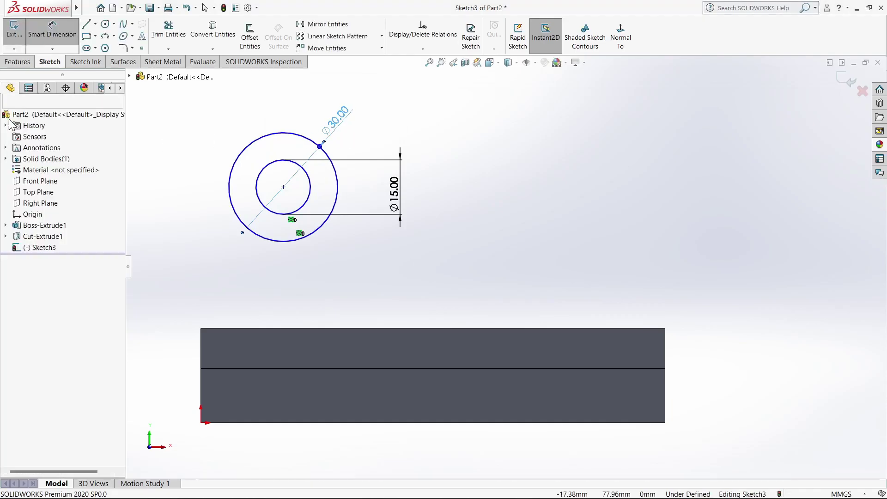
Draw a line from the block's top-left corner to the outer circle and make it vertical
click(87, 27)
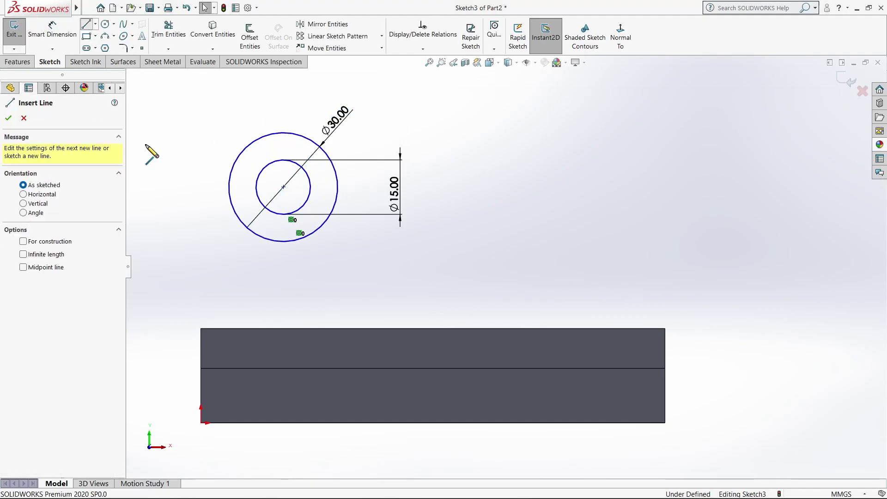
click(200, 329)
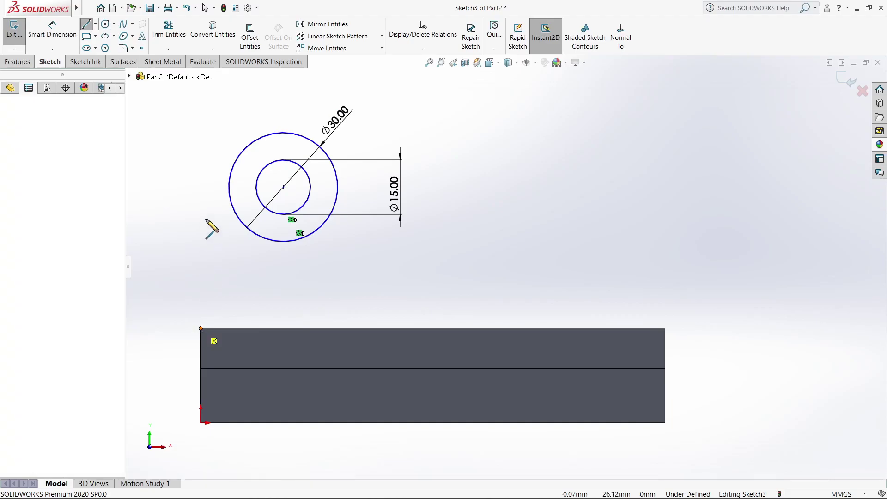
click(231, 173)
right_click(232, 175)
click(252, 180)
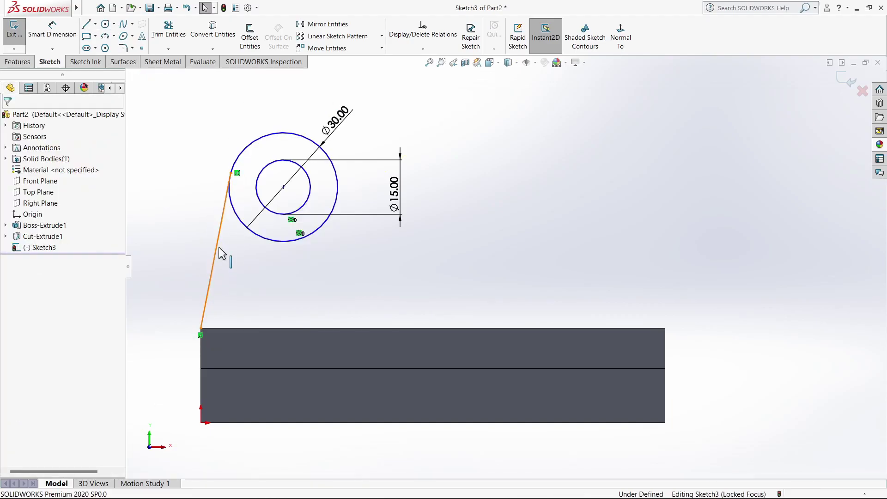
click(218, 249)
click(271, 209)
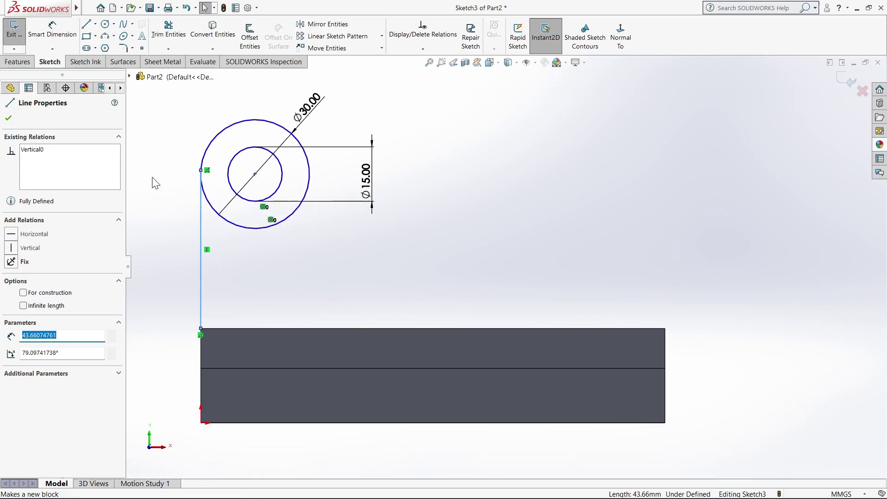
click(176, 178)
Draw the lug's right vertical side down to the base and its bottom line along the base top
click(86, 24)
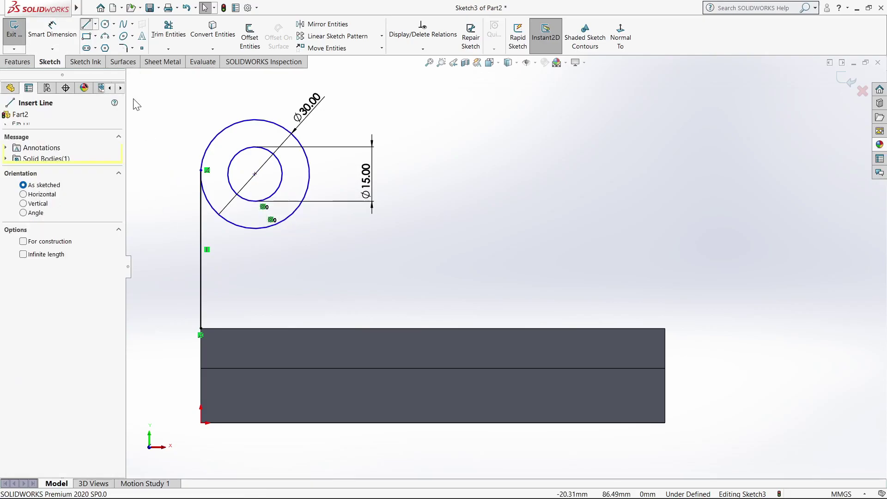
click(309, 173)
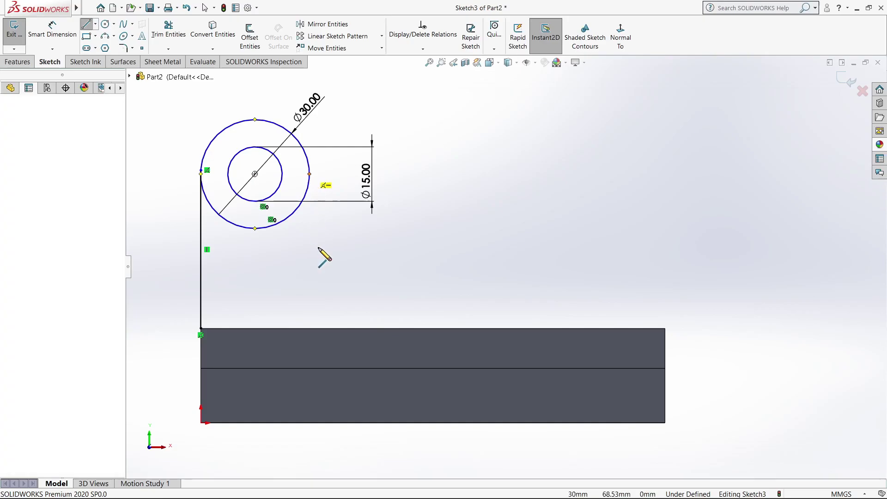
click(310, 348)
right_click(353, 292)
click(365, 288)
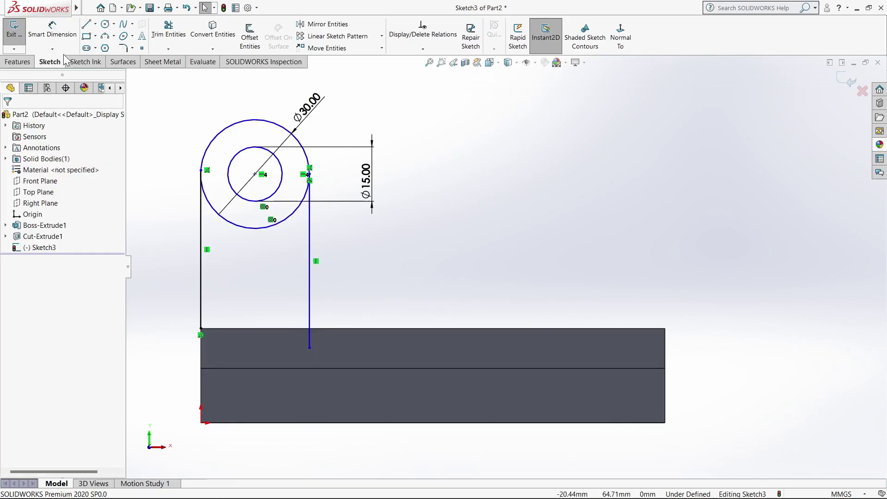
key(l)
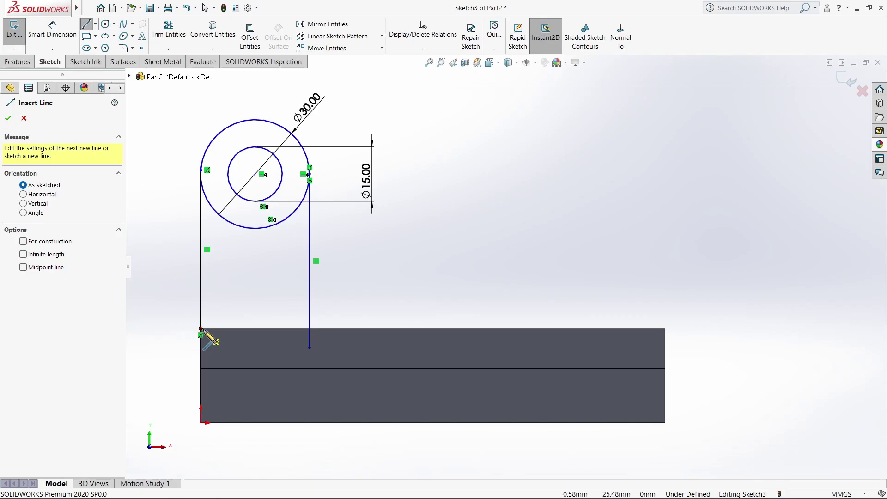
click(200, 329)
click(328, 329)
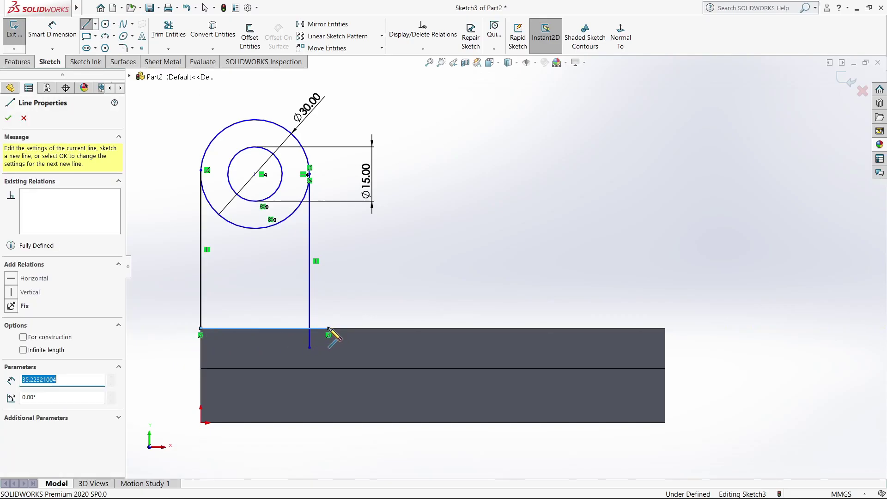
right_click(350, 301)
click(359, 307)
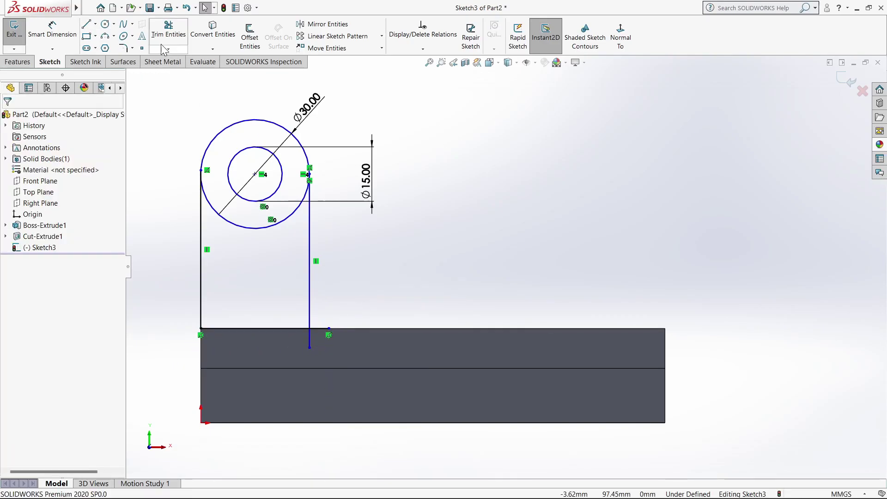
Power-trim the circle's lower arc and the leftover small arc beside the side line
click(168, 30)
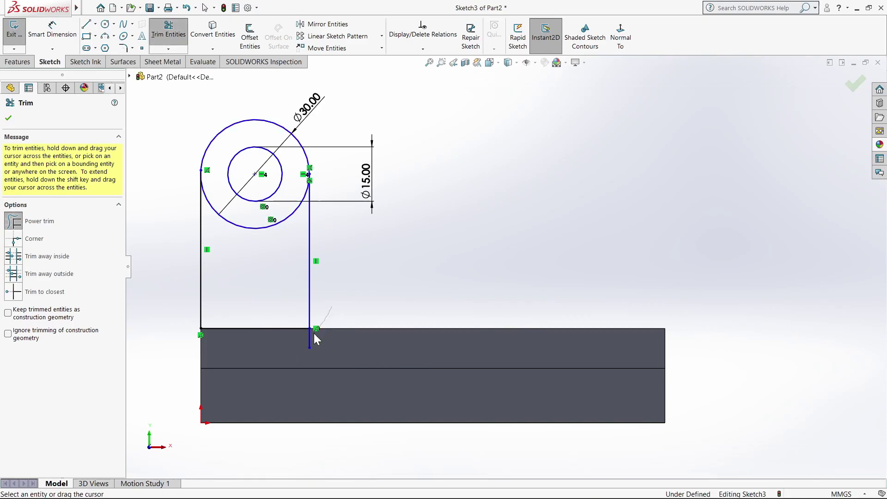
click(9, 119)
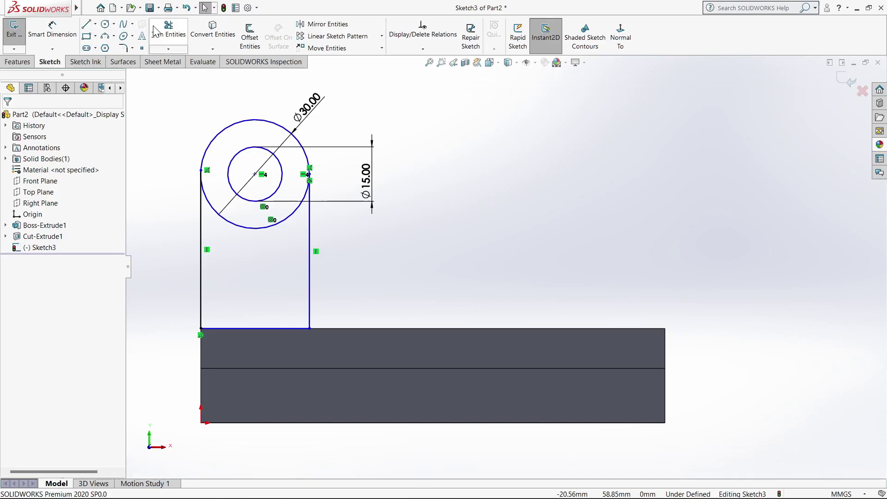
click(168, 30)
drag(232, 234, 223, 211)
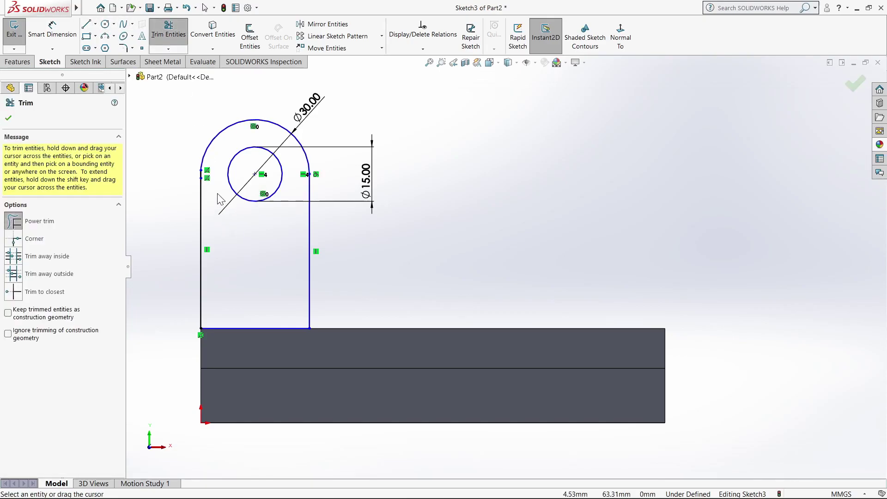
scroll(212, 190, down, 2)
scroll(313, 198, down, 2)
scroll(285, 204, down, 2)
scroll(285, 205, down, 3)
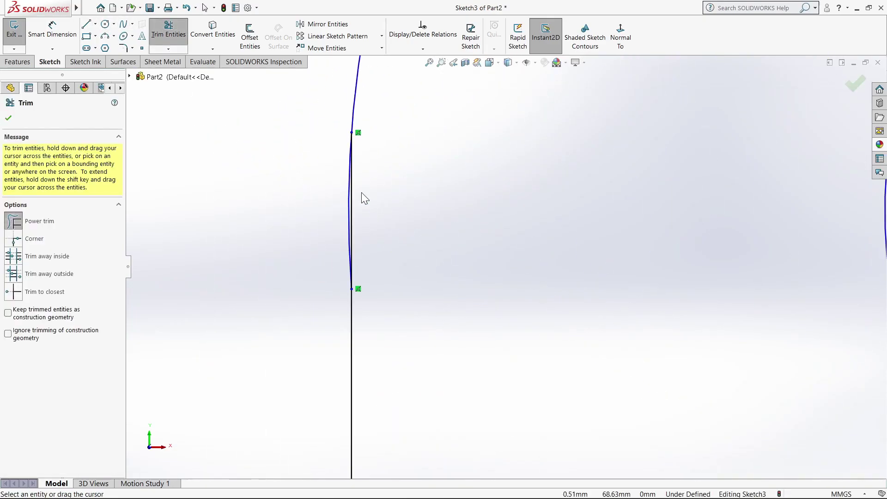
scroll(362, 193, down, 1)
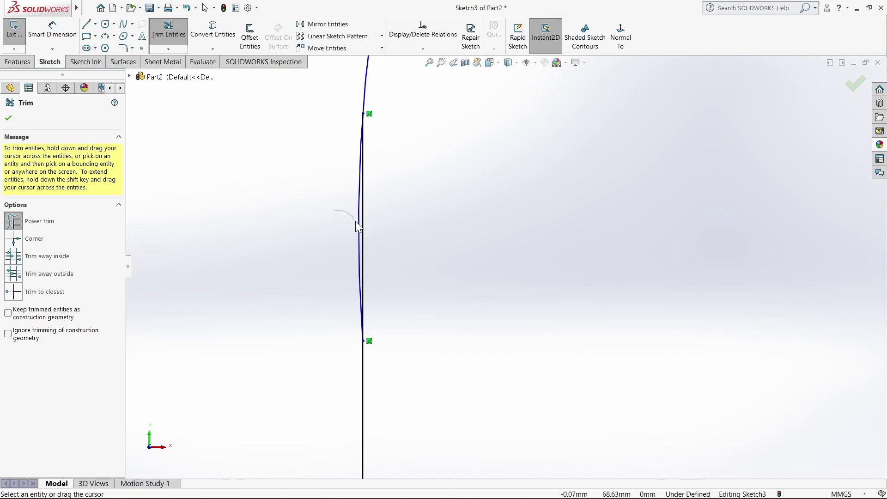
drag(359, 225, 358, 232)
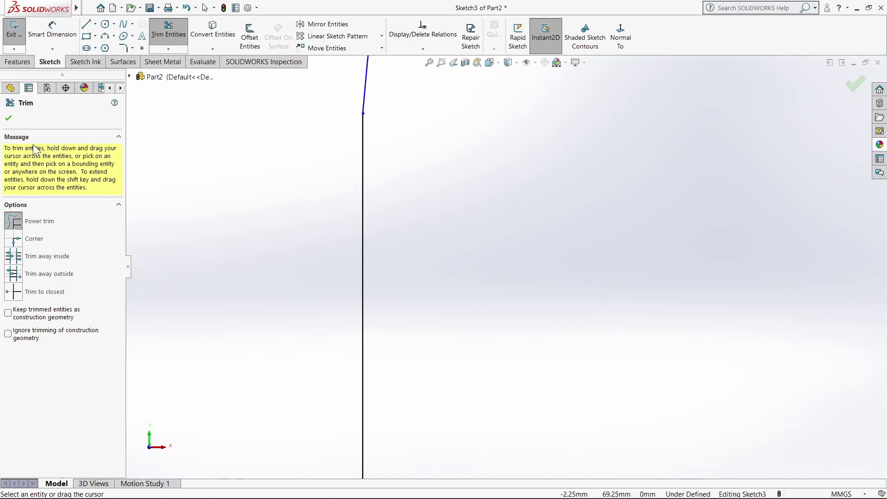
click(8, 118)
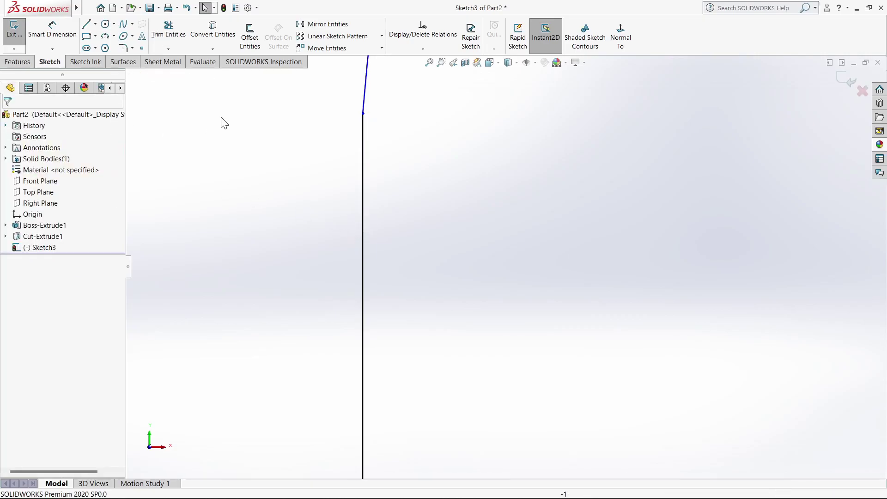
Zoom in to inspect the endpoint at the top of the lug's left side
click(363, 114)
ctrl+middle_drag(366, 63, 389, 183)
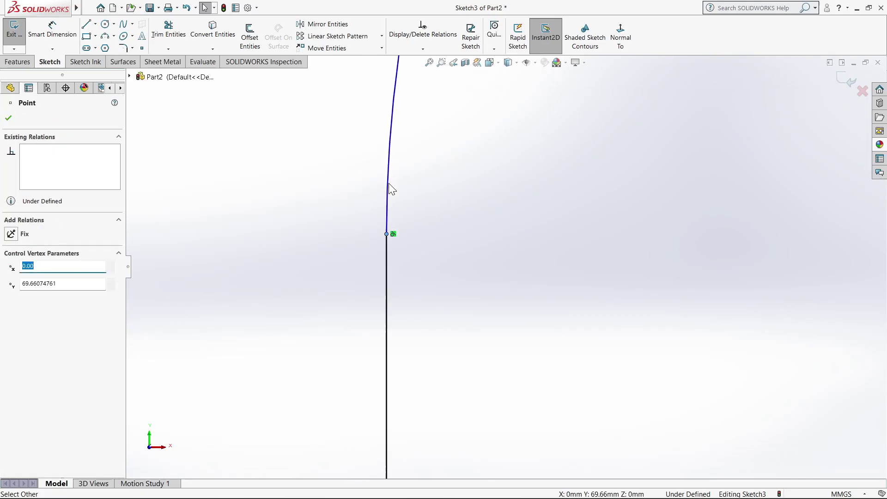
scroll(525, 250, up, 3)
scroll(525, 249, up, 3)
scroll(525, 249, up, 3)
scroll(525, 249, up, 3)
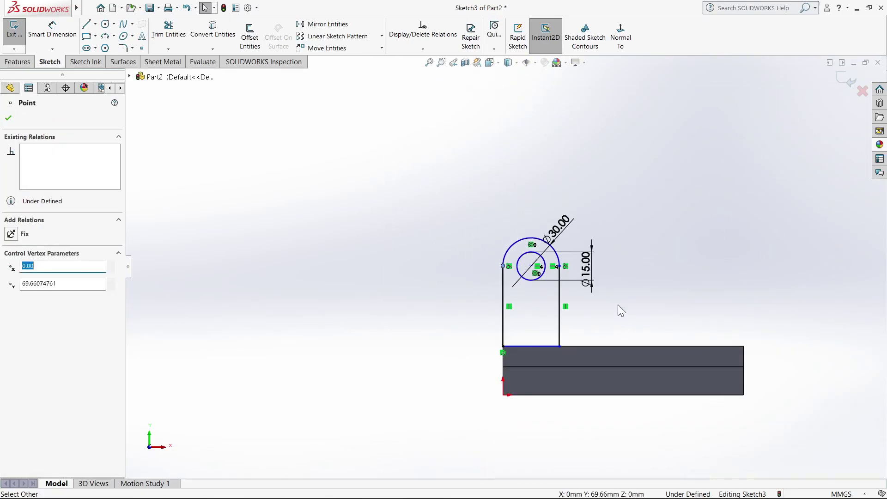
click(621, 310)
scroll(504, 393, down, 2)
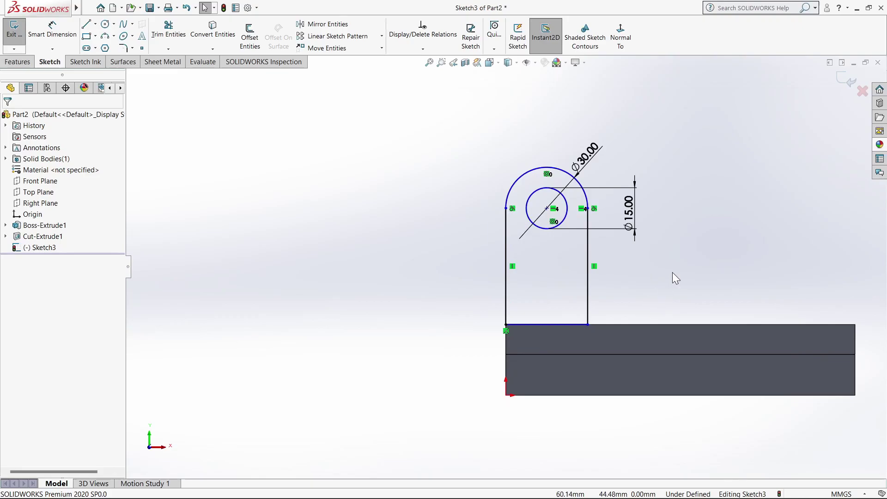
Dimension the hole centre 30 mm above the lug's bottom line, viewed normal to the sketch
click(624, 37)
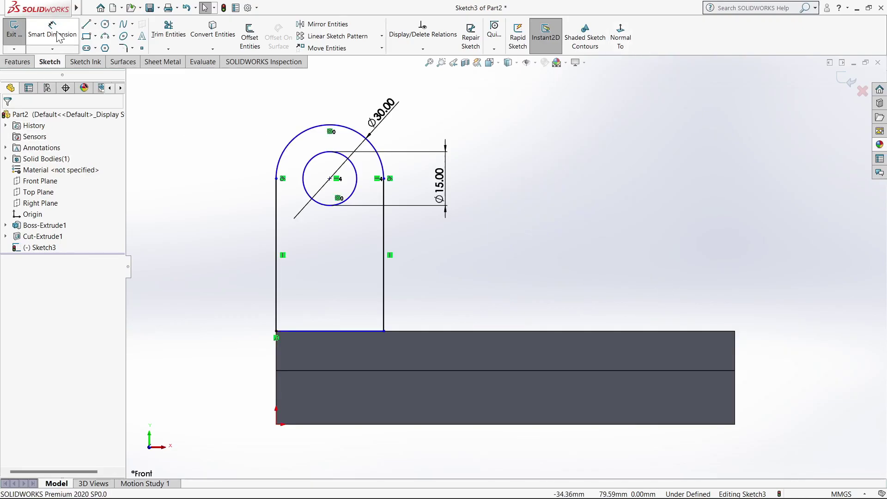
click(60, 37)
click(337, 330)
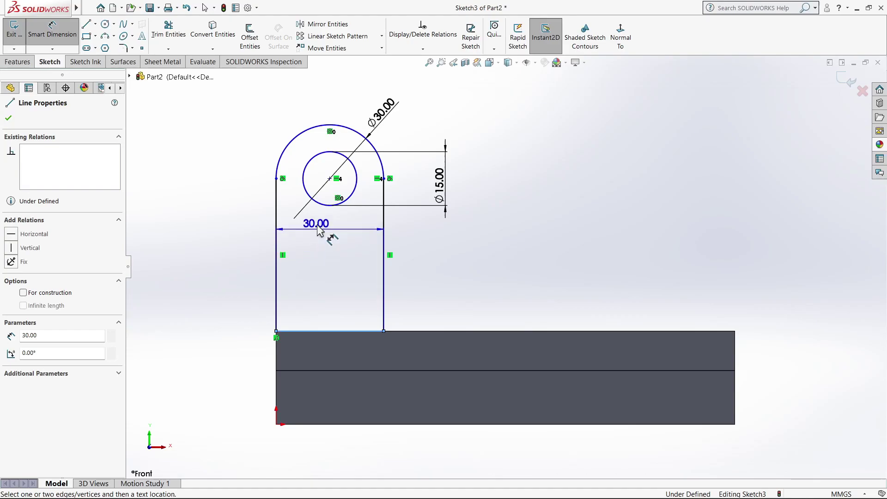
click(330, 179)
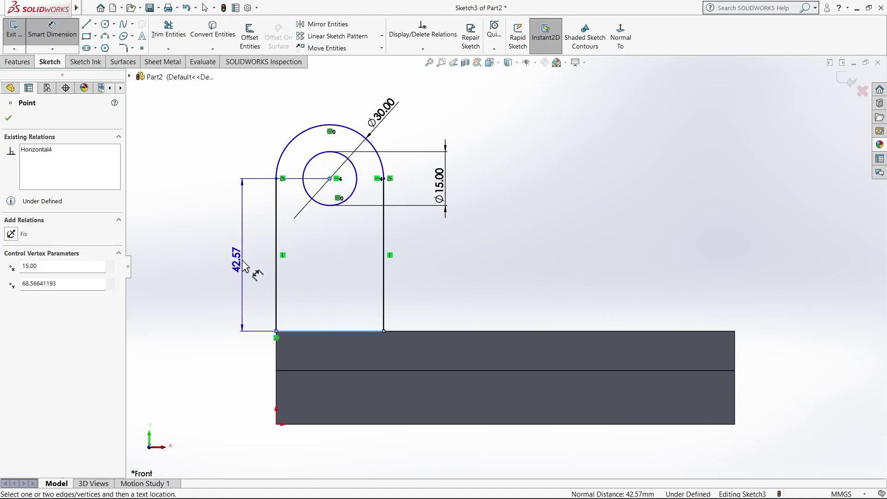
click(242, 257)
text(30)
key(Return)
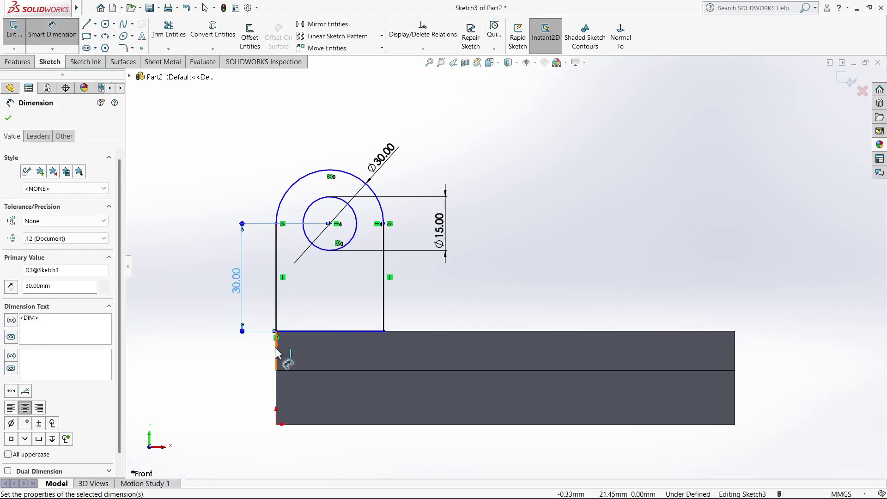
click(8, 118)
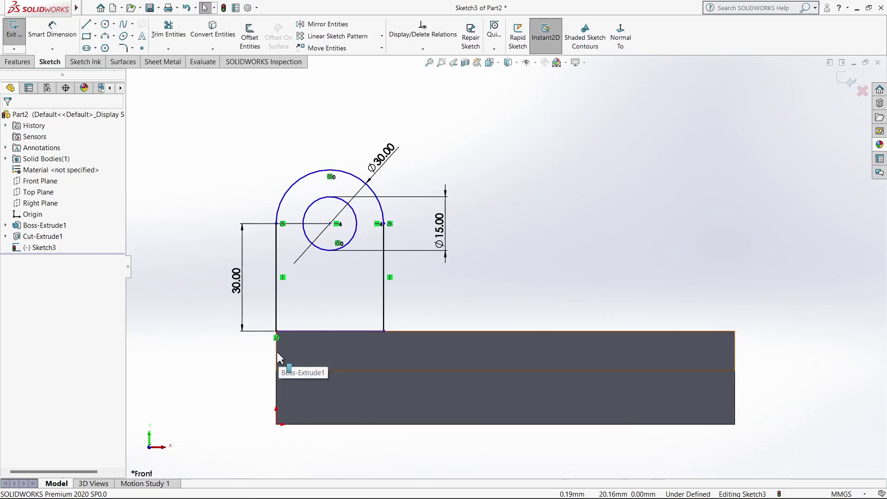
Make the lug's left side collinear with the base's left edge and its bottom line with the base's top edge
ctrl+click(275, 261)
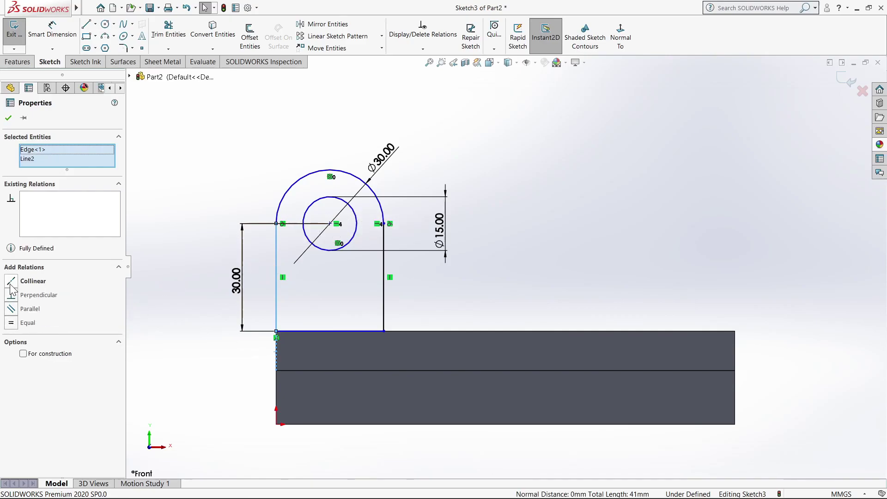
click(12, 282)
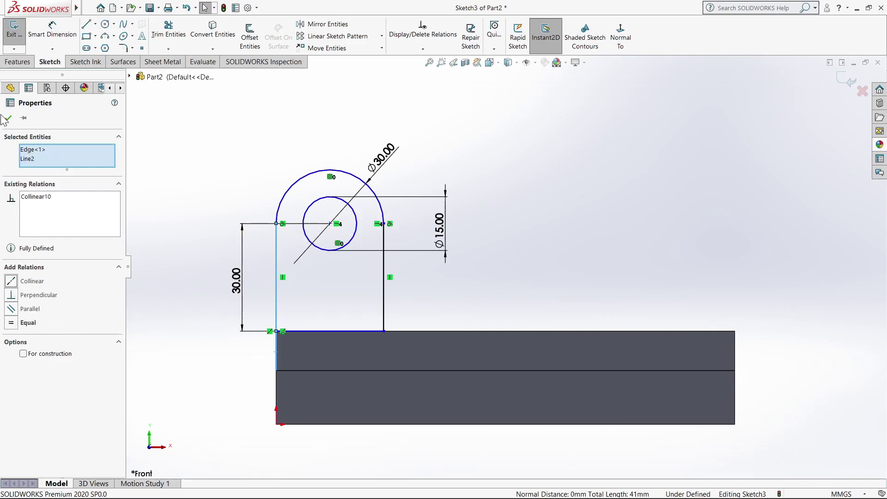
key(Escape)
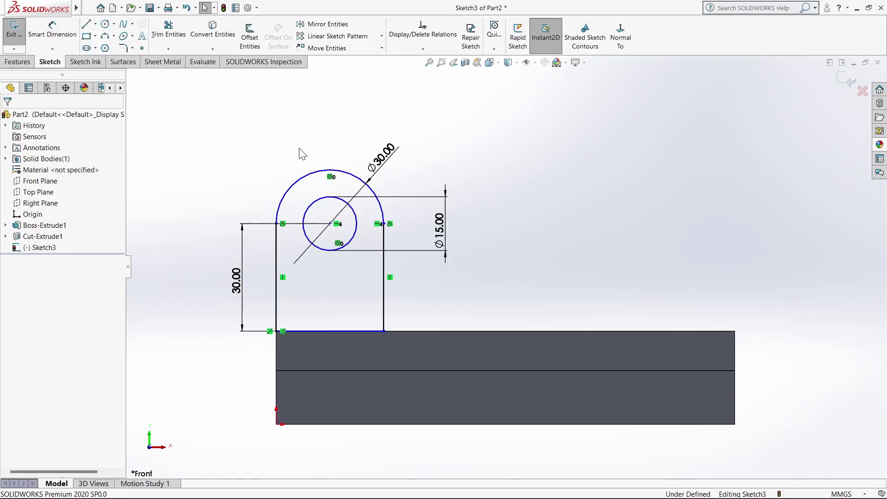
click(420, 330)
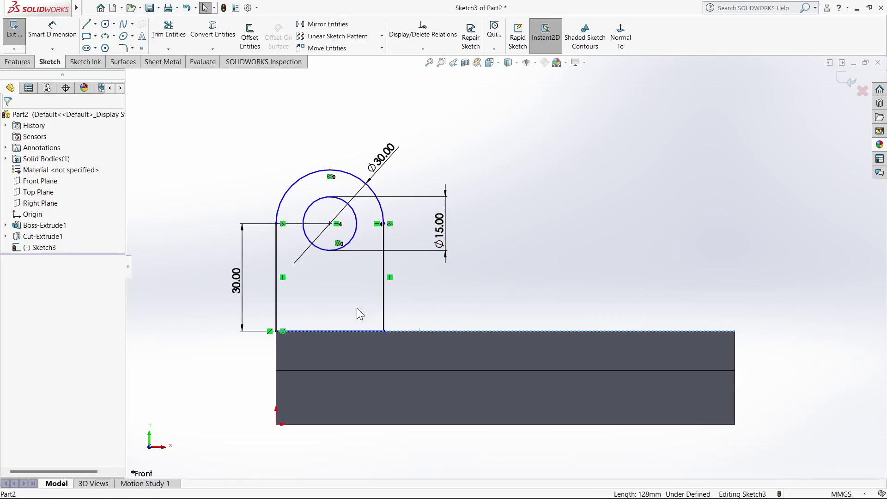
ctrl+click(339, 329)
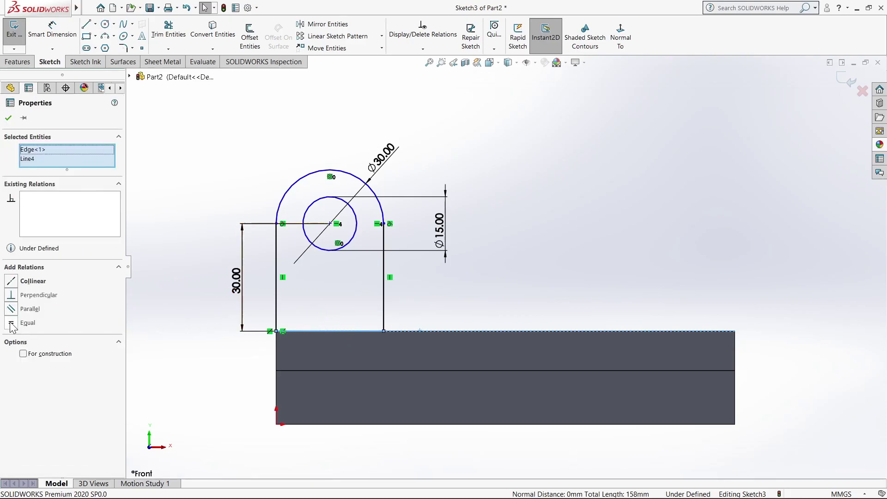
click(11, 282)
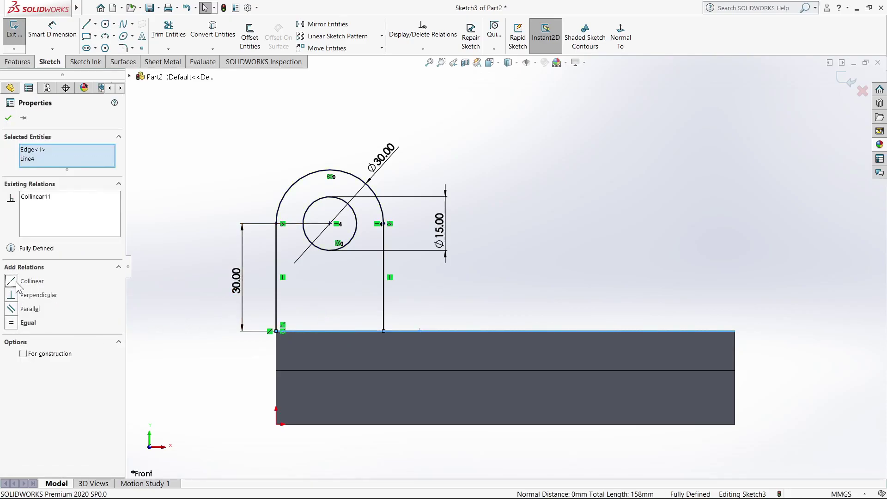
Confirm the collinear relation, leaving Sketch3 fully defined, and show the Features commands
click(8, 119)
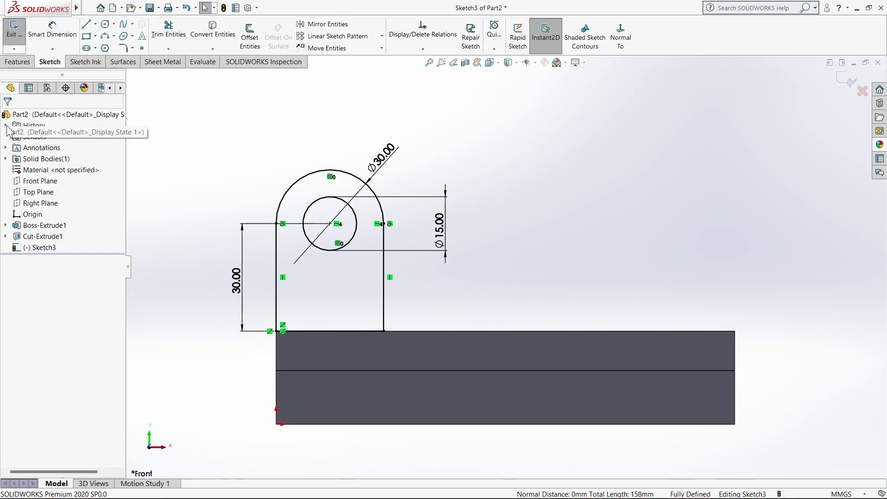
click(14, 48)
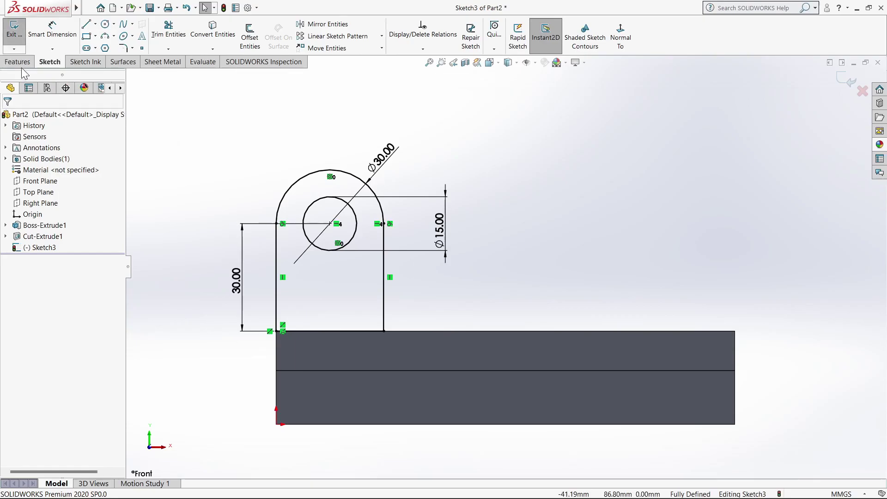
click(22, 66)
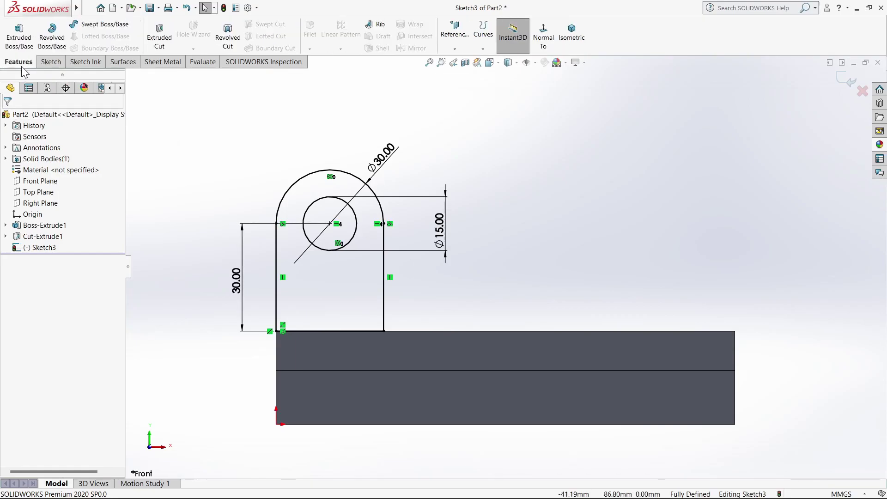
Extrude the holed lug sketch Through All in the reversed direction, creating Boss-Extrude2
click(20, 37)
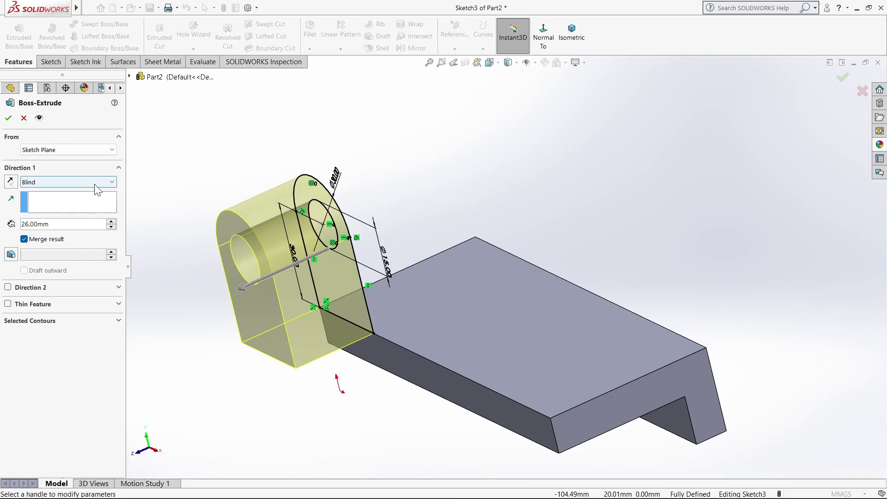
click(93, 183)
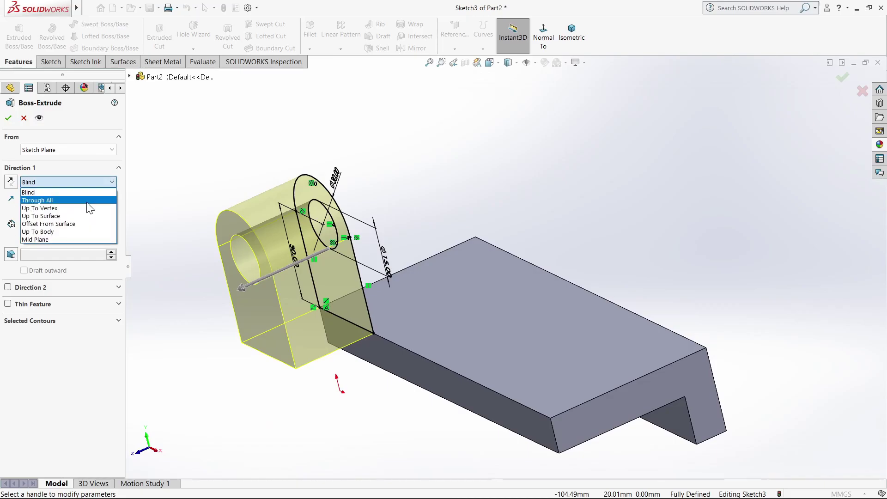
click(50, 201)
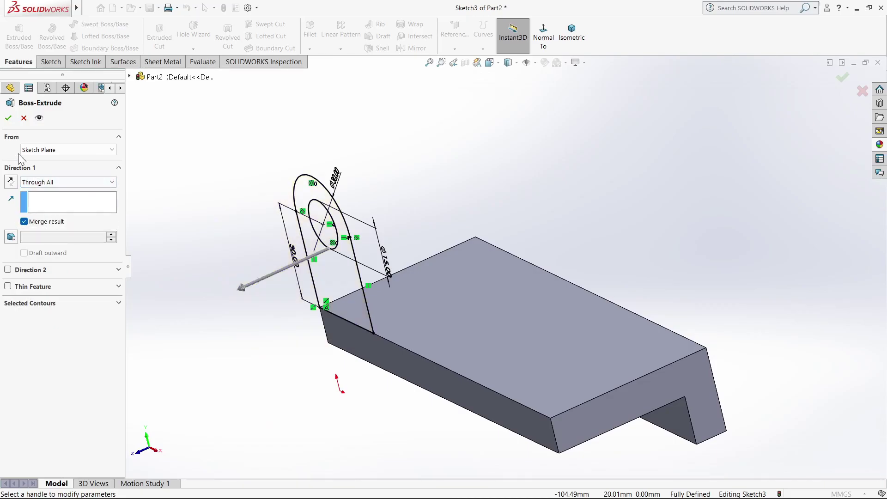
click(15, 180)
click(7, 119)
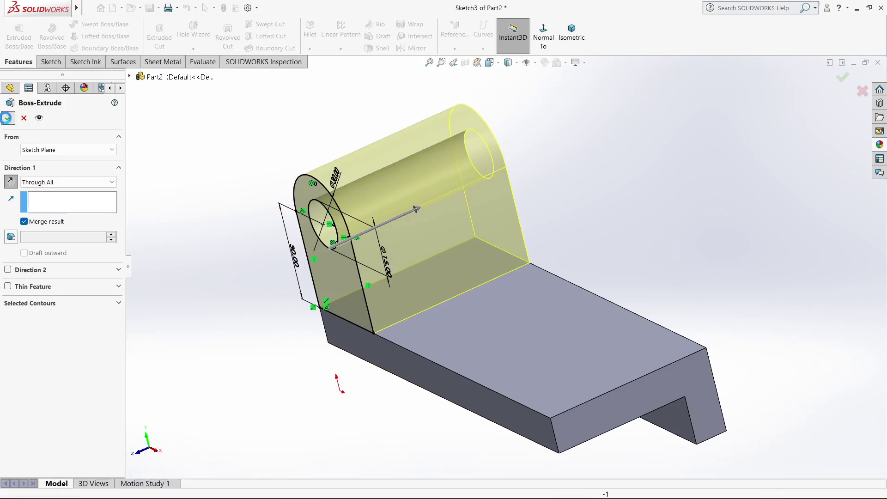
click(237, 140)
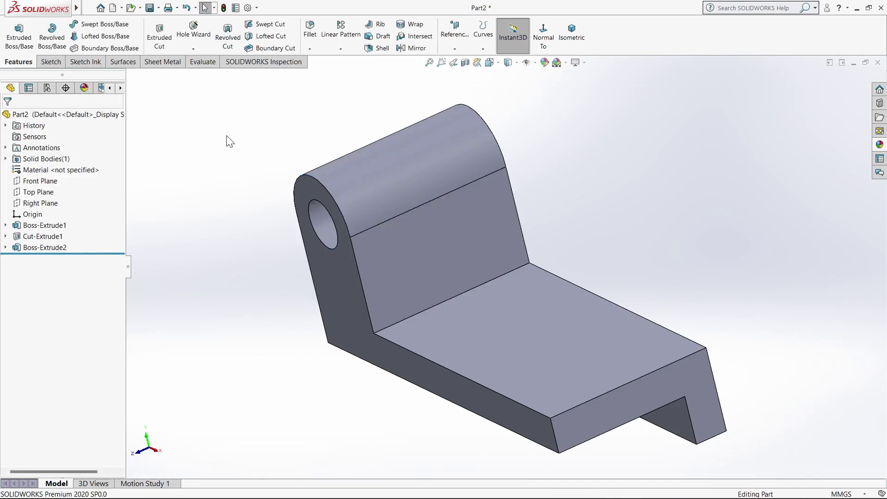
middle_drag(737, 257, 638, 268)
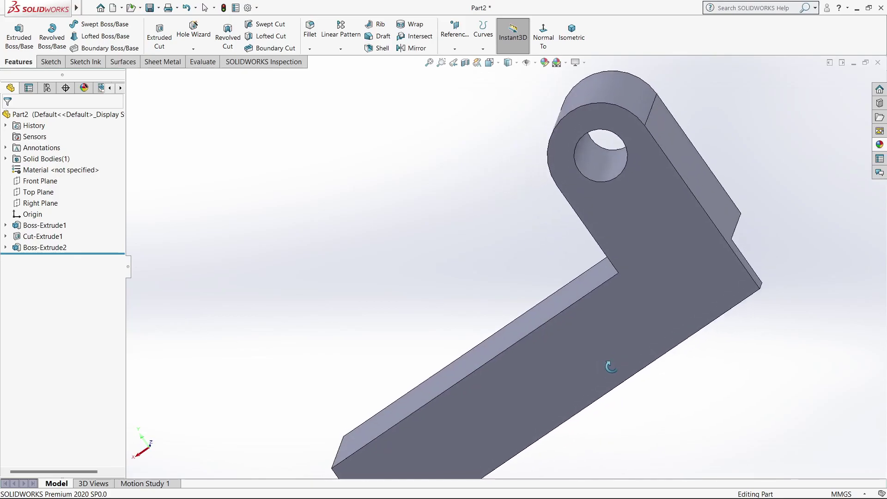
On the side face, sketch one line from the base's top-left corner to the lug's arc
click(646, 246)
click(674, 207)
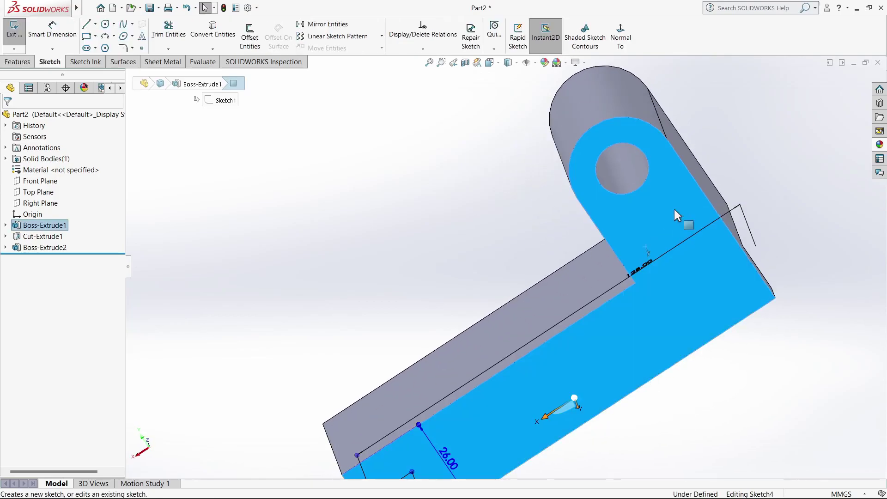
click(626, 35)
click(201, 141)
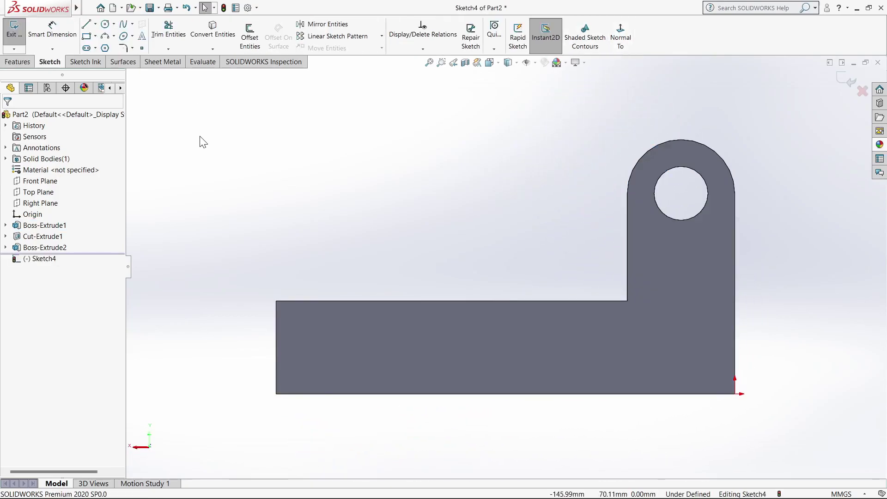
click(86, 29)
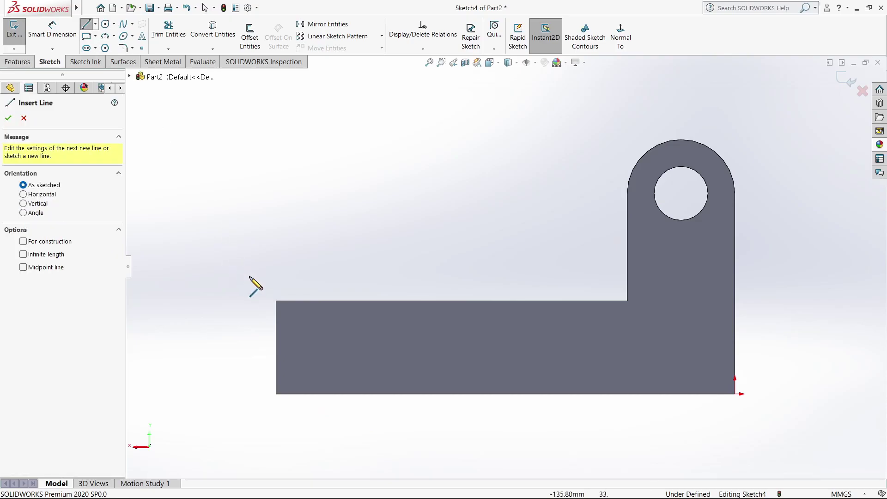
click(276, 301)
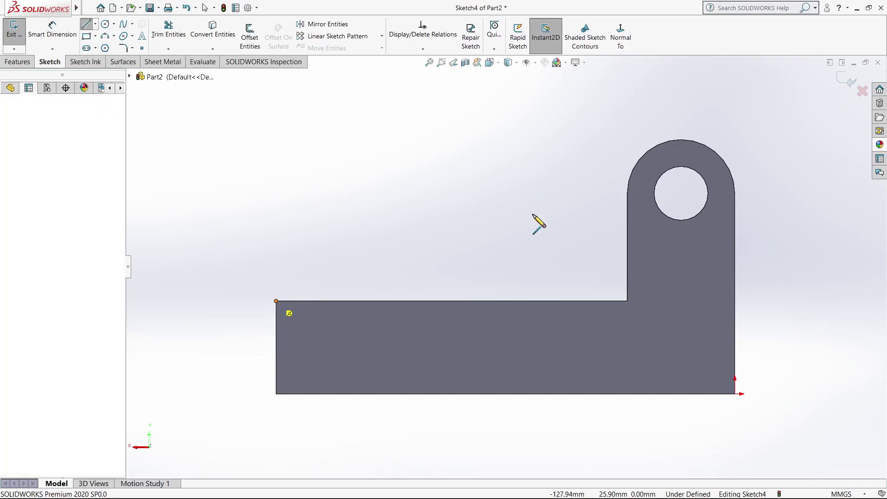
click(661, 143)
right_click(662, 145)
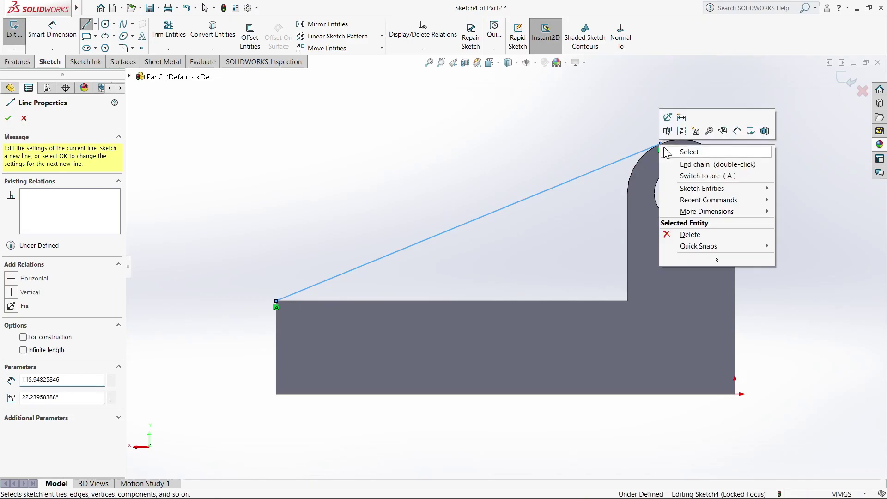
click(683, 162)
key(Escape)
click(847, 79)
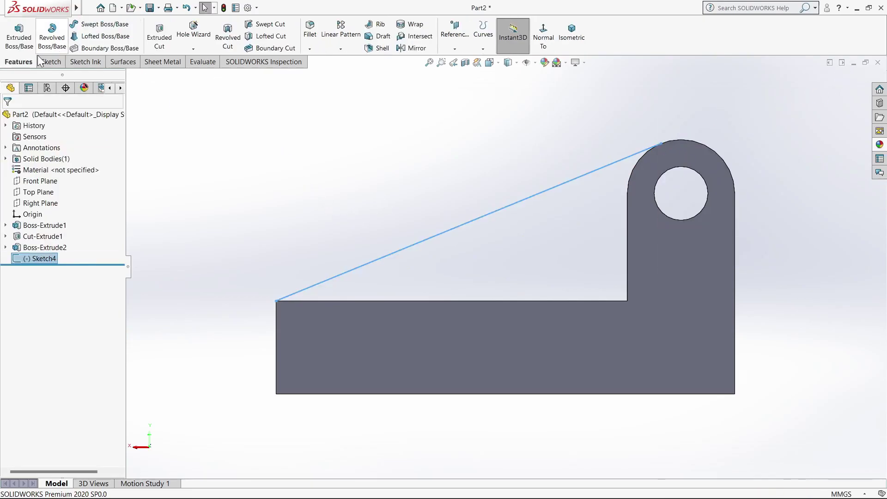
Build Rib1 from Sketch4's diagonal line with a one-sided 12 mm thickness
click(377, 24)
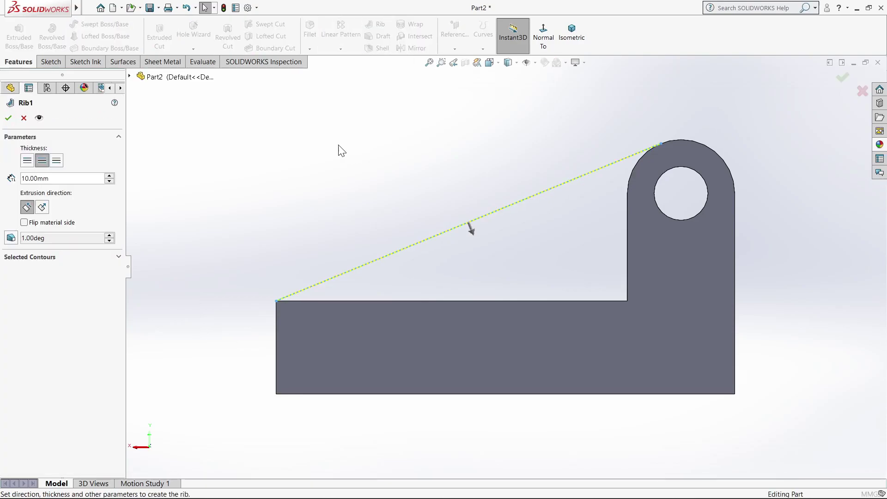
mouse_move(337, 148)
middle_down()
mouse_move(377, 190)
mouse_move(394, 241)
middle_up()
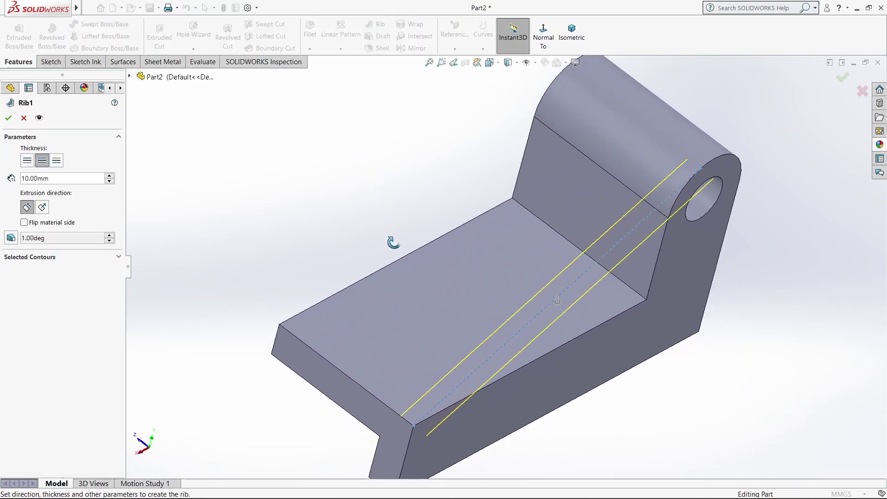
click(57, 160)
click(60, 178)
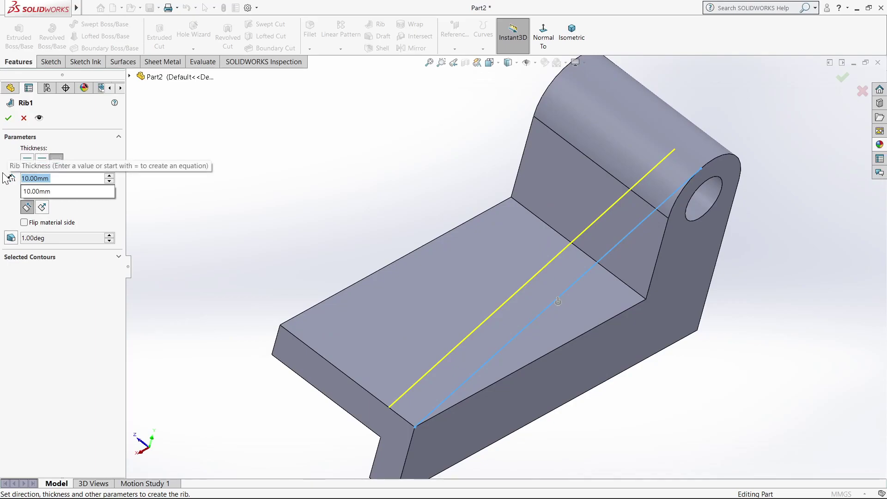
text(12)
key(Return)
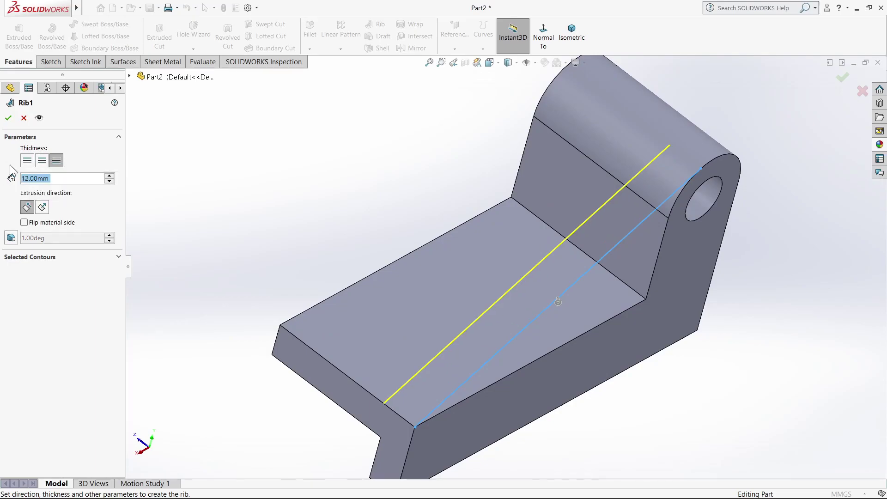
click(8, 118)
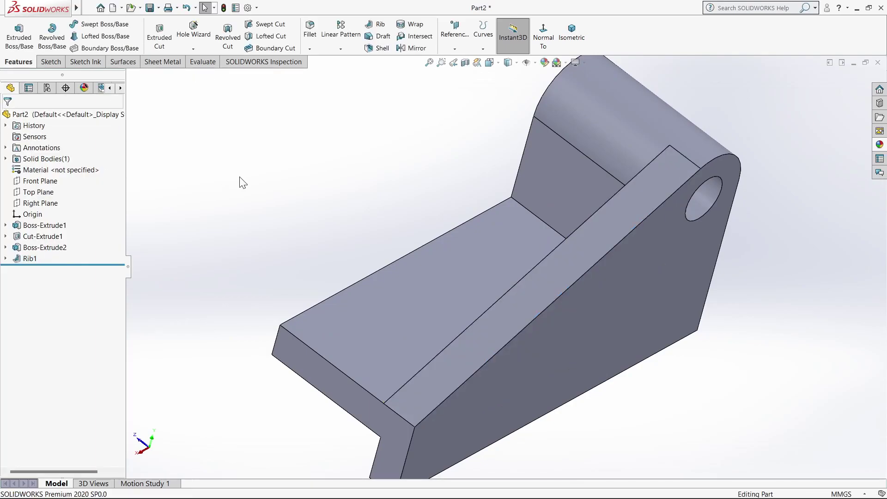
middle_drag(239, 182, 305, 313)
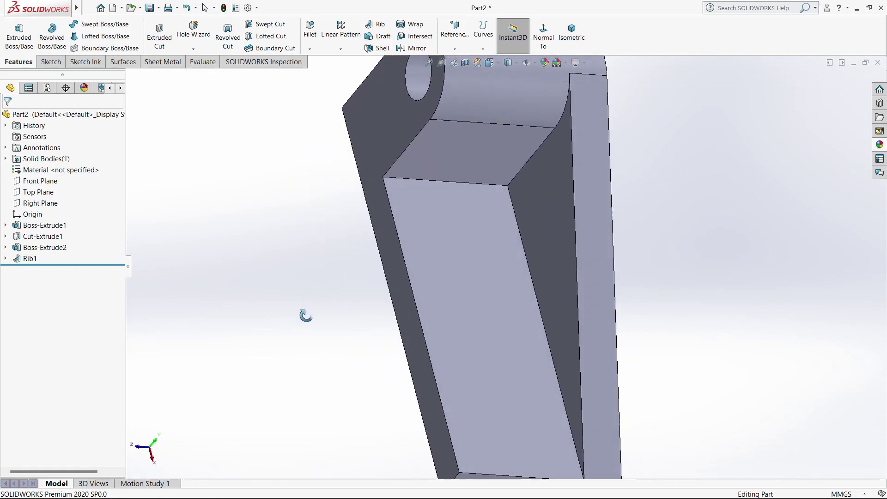
Start a sketch on the sloped face with two circles, radii about 5 mm and 8 mm
click(457, 265)
click(498, 238)
click(621, 36)
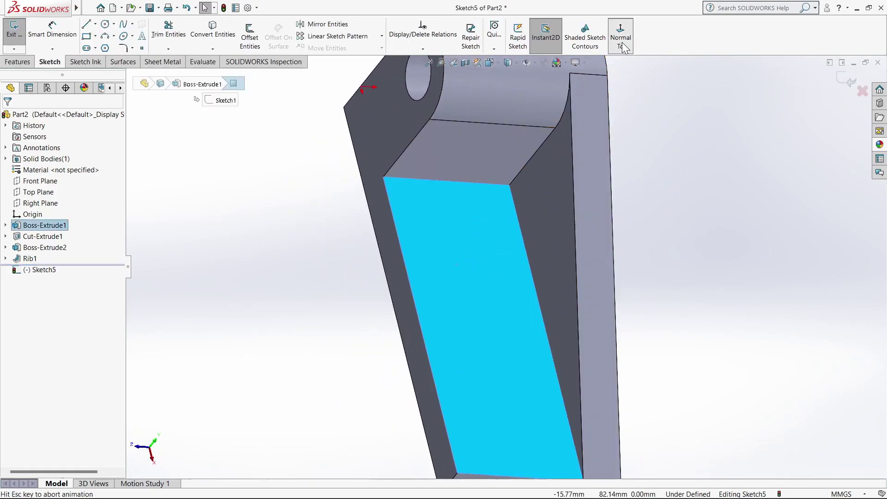
click(654, 127)
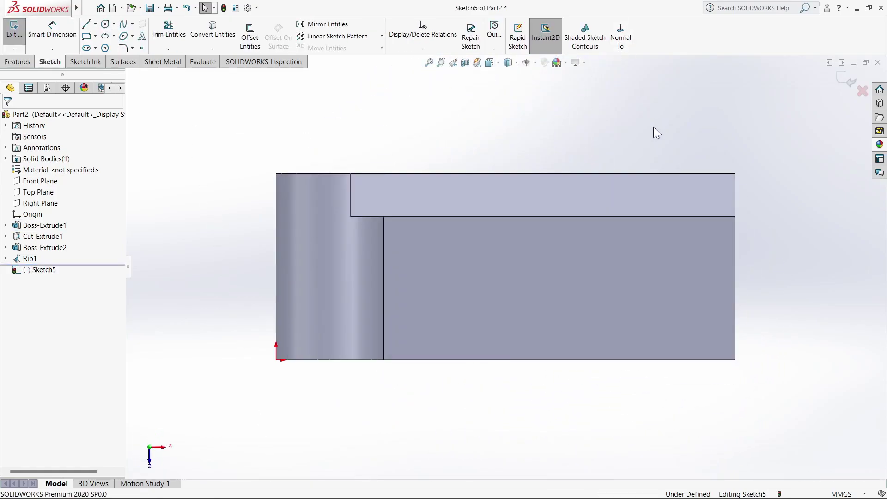
click(106, 24)
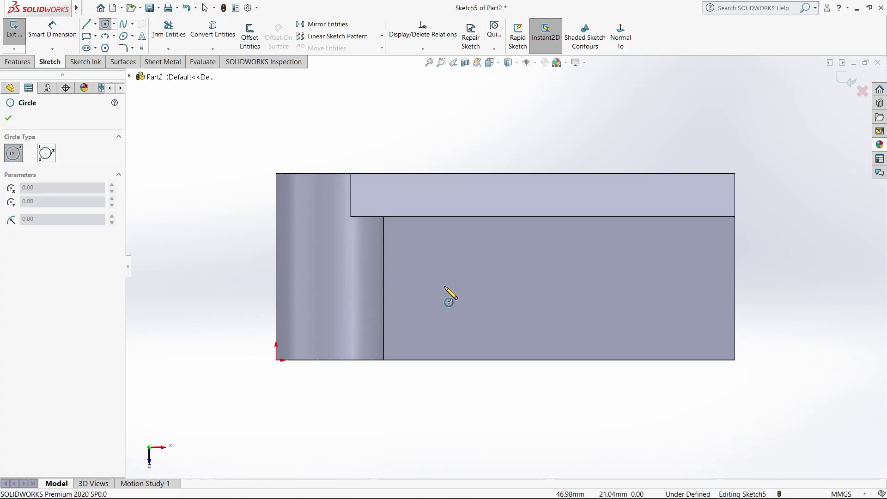
click(494, 285)
click(507, 272)
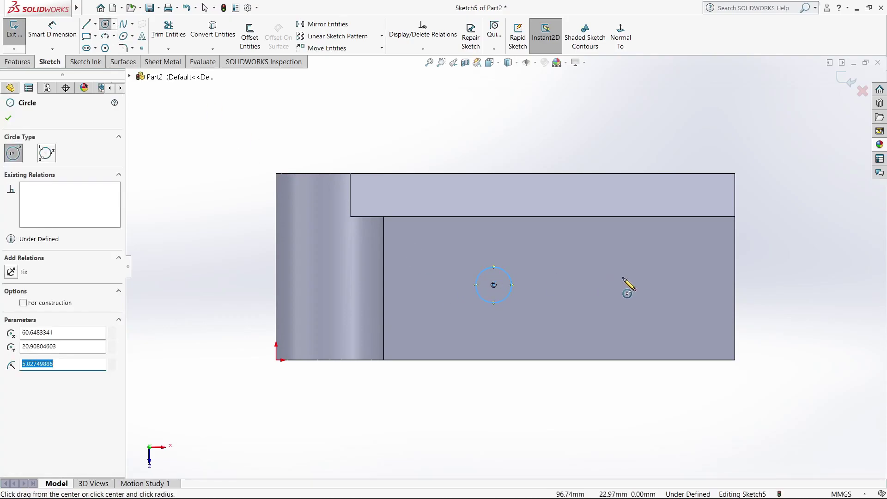
click(639, 285)
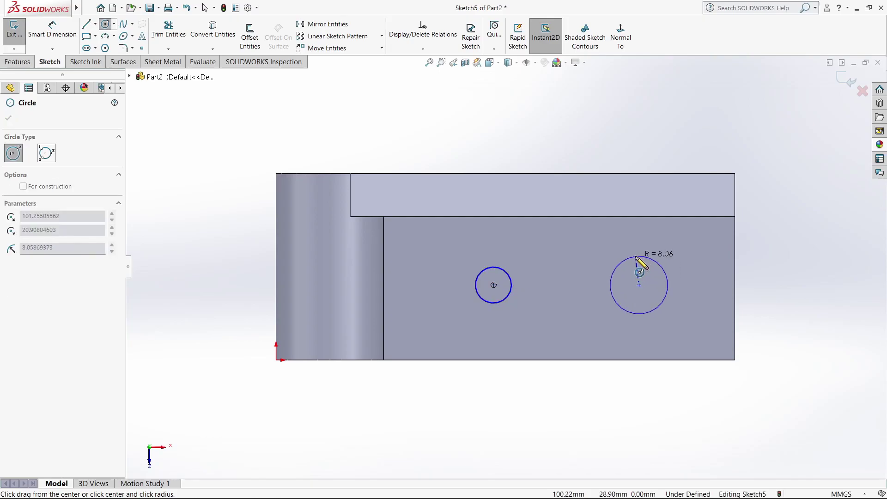
click(643, 257)
right_click(641, 260)
click(653, 264)
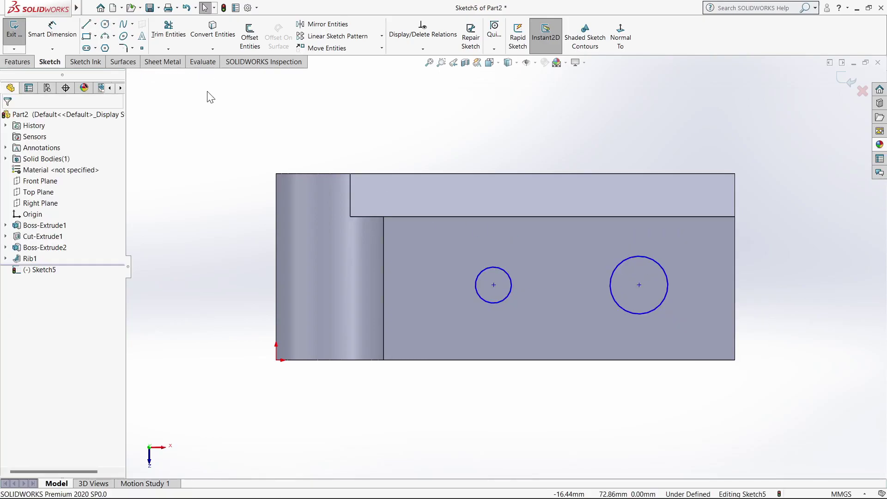
Join the two circles with one line across their tops and one across their bottoms
click(90, 26)
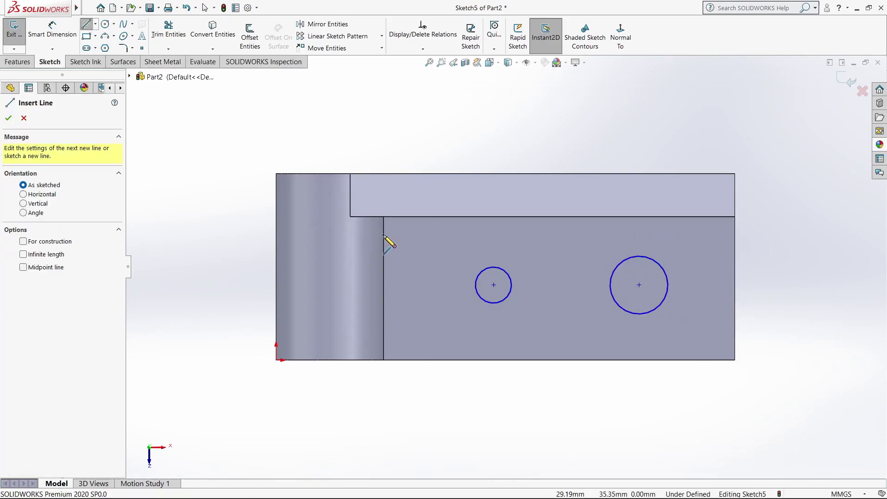
click(494, 267)
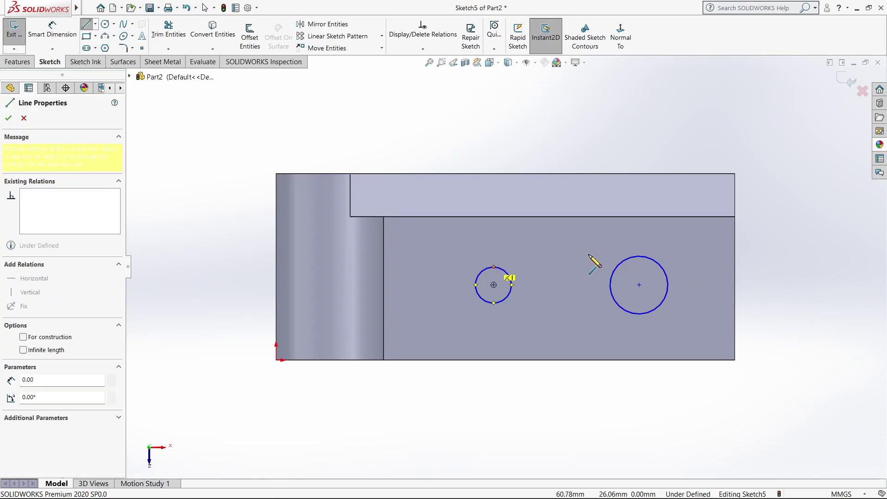
click(639, 255)
right_click(639, 256)
click(661, 262)
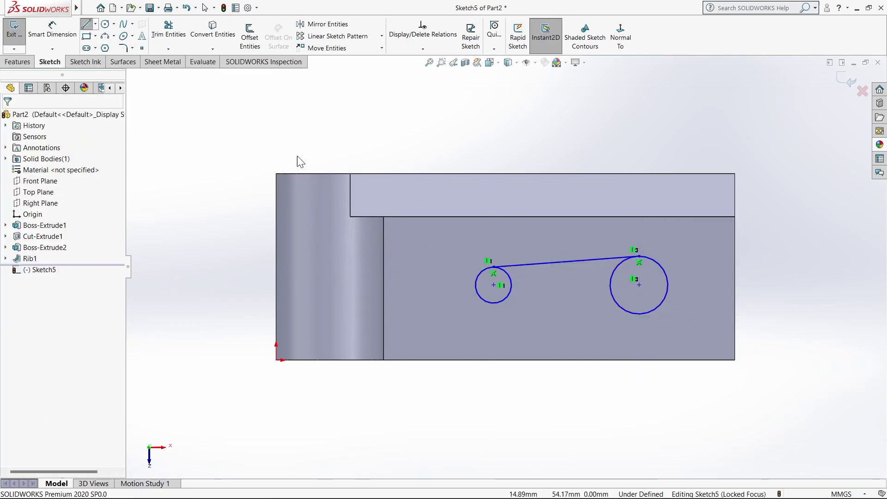
click(87, 27)
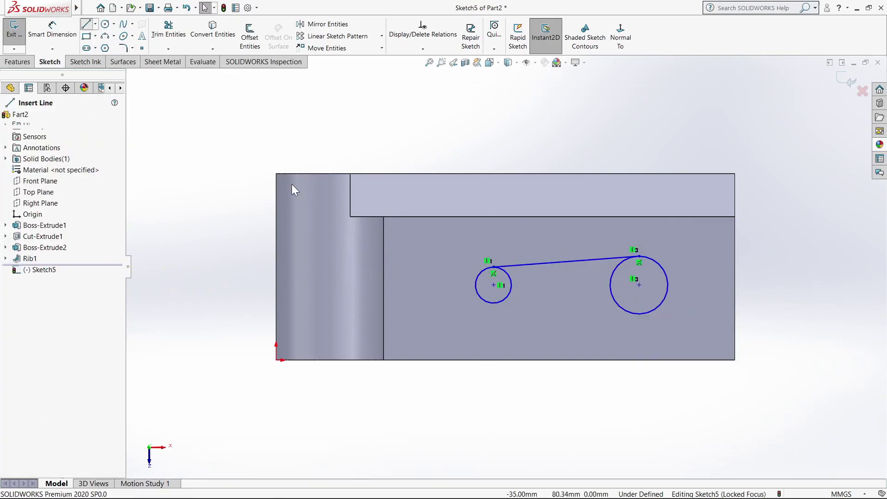
click(494, 303)
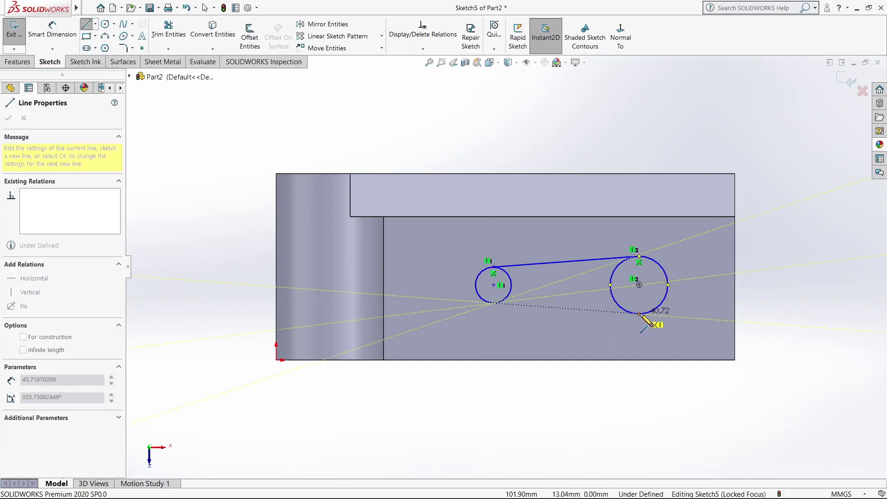
click(639, 314)
right_click(639, 316)
click(661, 321)
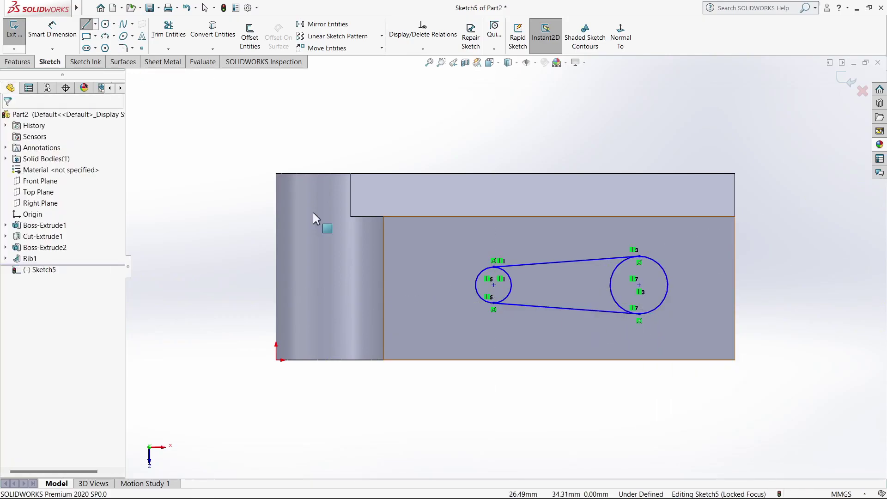
Trim away the leftover inner arc at the upper line junction
click(167, 33)
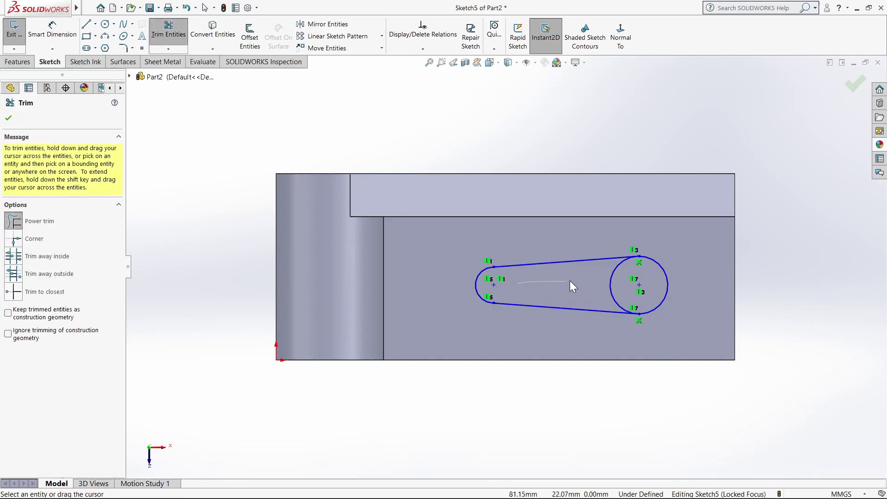
scroll(631, 277, down, 3)
scroll(619, 277, down, 5)
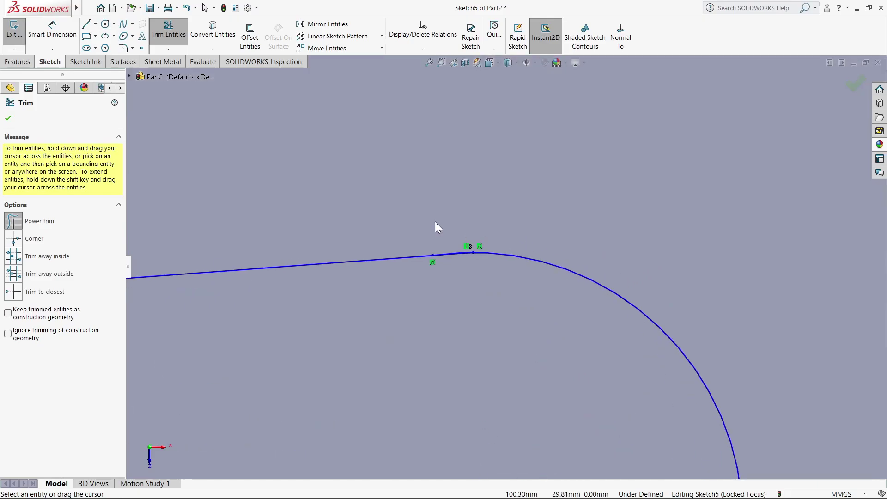
scroll(434, 231, down, 2)
scroll(499, 323, down, 2)
scroll(532, 201, down, 2)
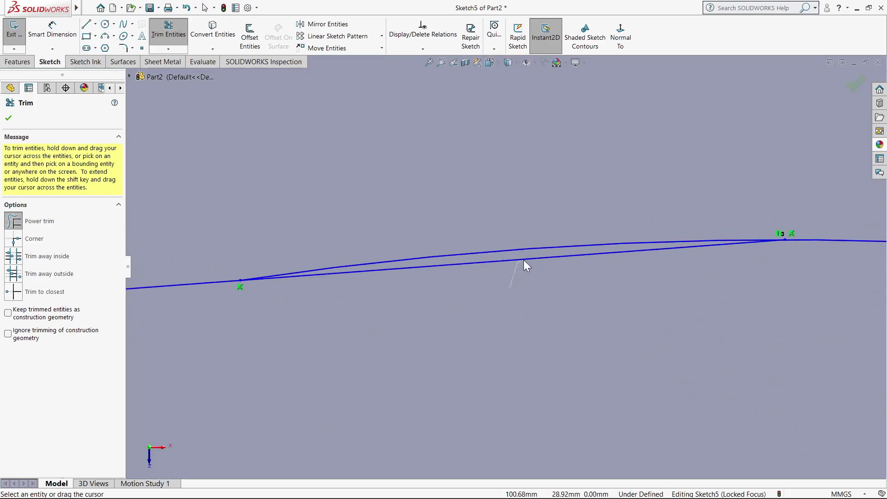
drag(524, 261, 528, 257)
scroll(546, 287, up, 2)
scroll(544, 287, up, 2)
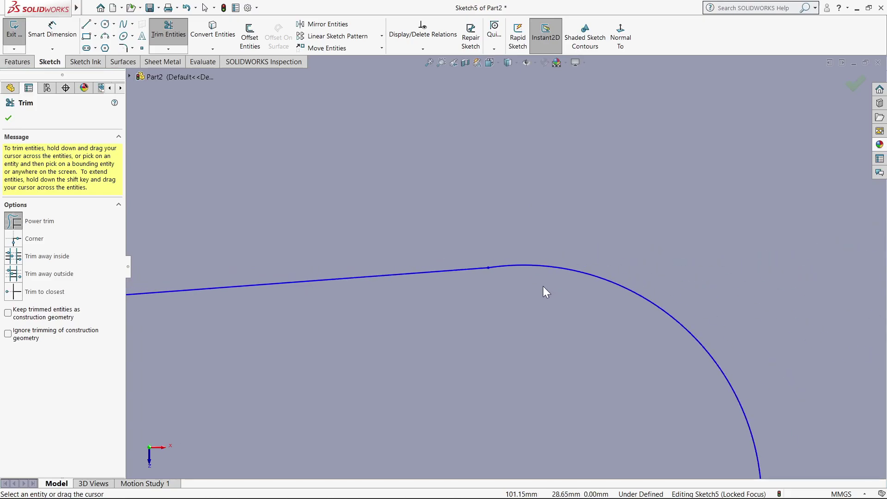
scroll(544, 287, up, 3)
scroll(543, 288, up, 3)
Trim away the leftover inner arc at the lower line junction and finish trimming
scroll(508, 323, down, 3)
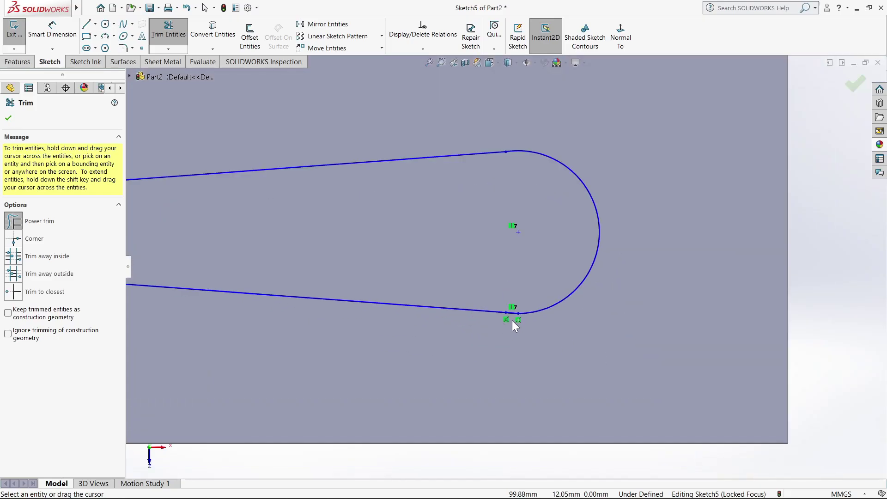
scroll(512, 321, down, 2)
scroll(499, 301, down, 2)
scroll(462, 254, down, 2)
scroll(441, 236, down, 2)
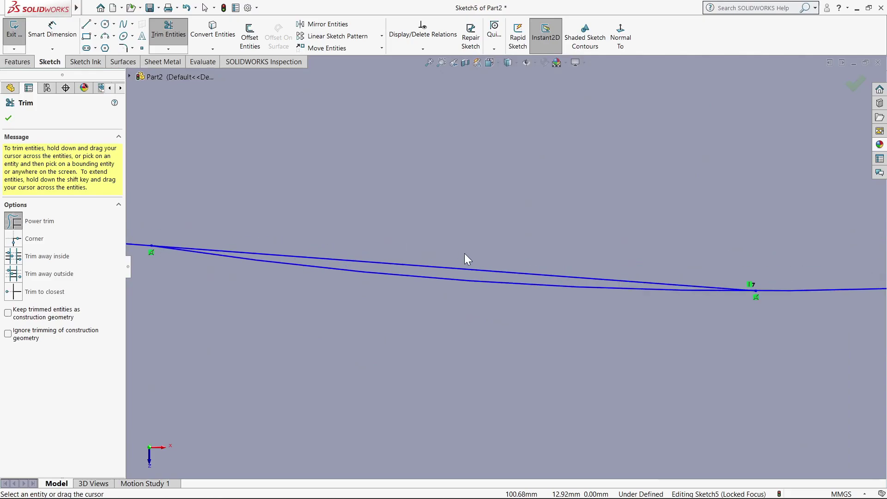
scroll(467, 258, down, 2)
click(481, 291)
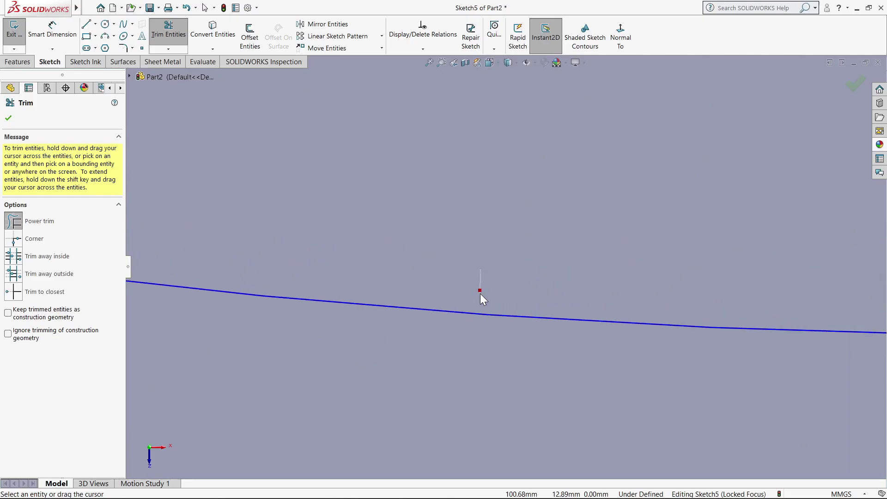
scroll(481, 293, up, 2)
scroll(470, 273, up, 1)
scroll(470, 272, up, 1)
scroll(469, 271, up, 3)
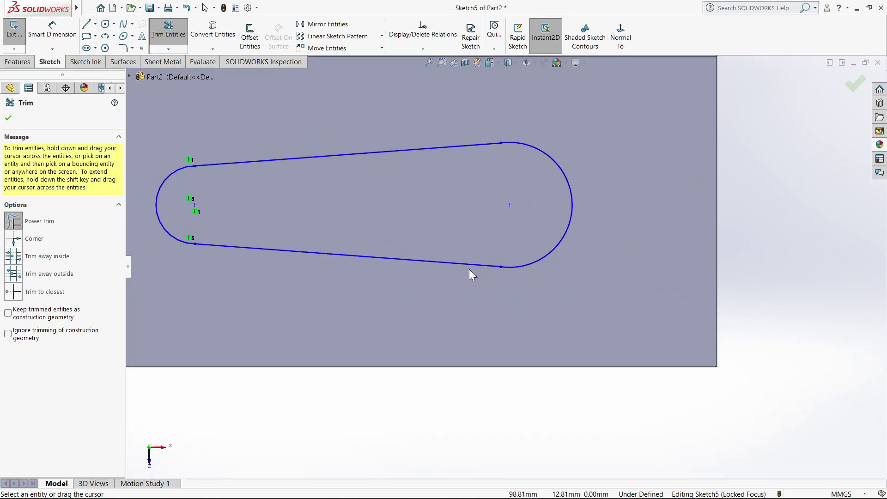
click(859, 87)
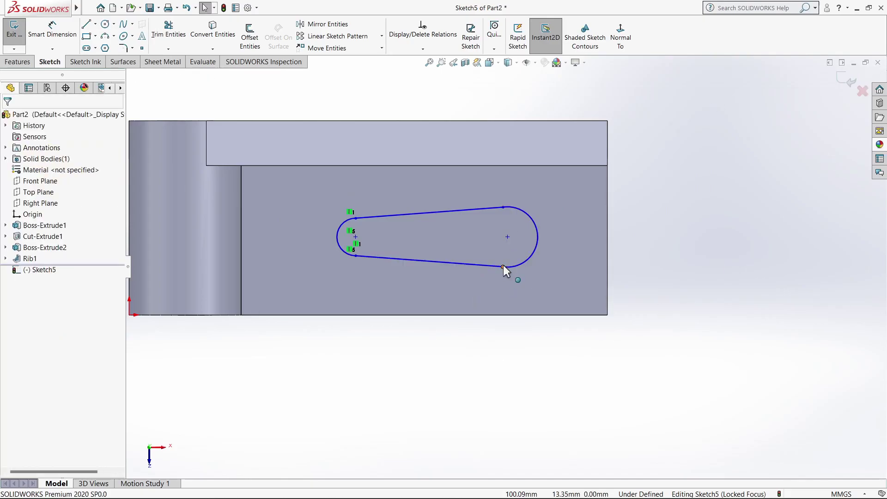
Check the large arc's upper and lower endpoints before dimensioning the slot
click(503, 266)
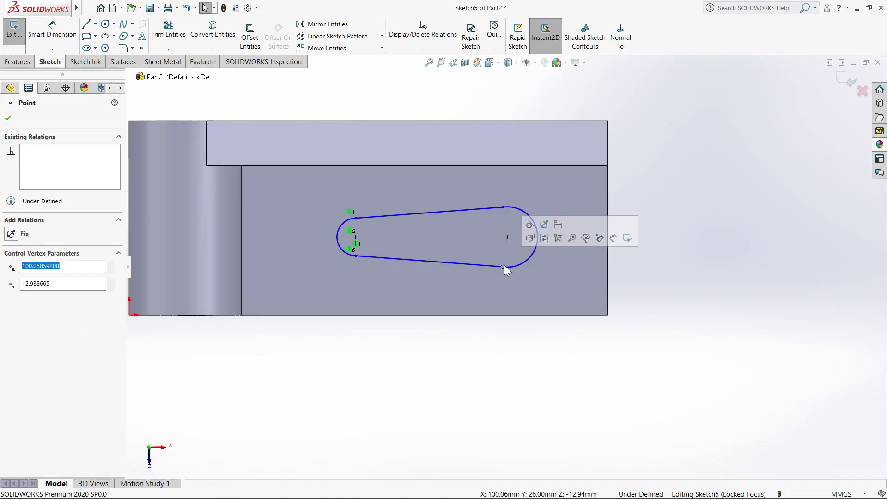
click(503, 208)
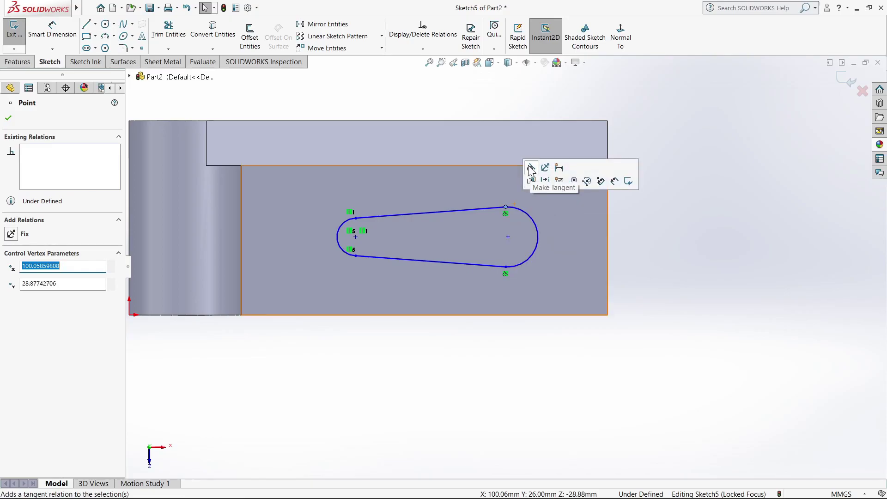
click(745, 232)
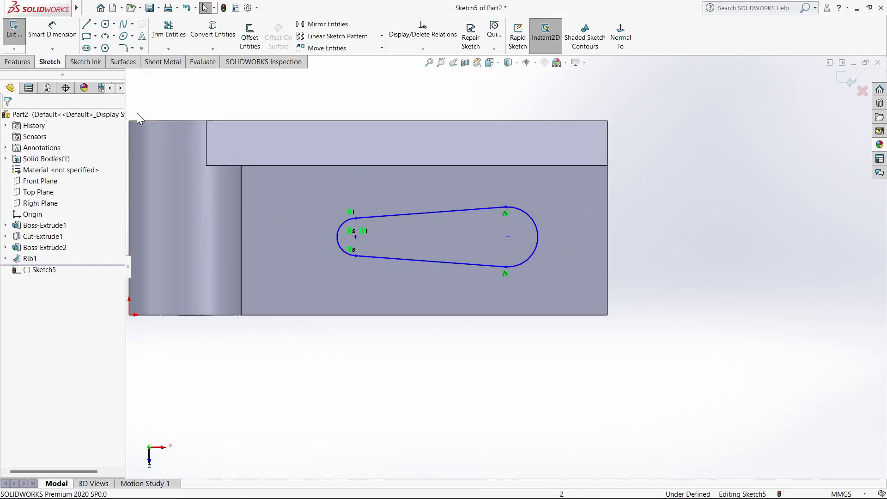
click(52, 29)
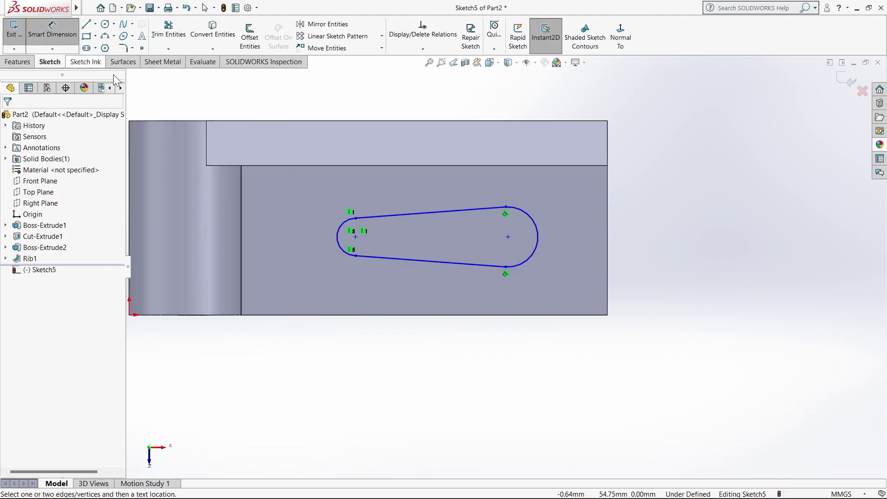
Dimension the small arc centre 28 mm from the step edge and the large centre 22 mm high
click(242, 276)
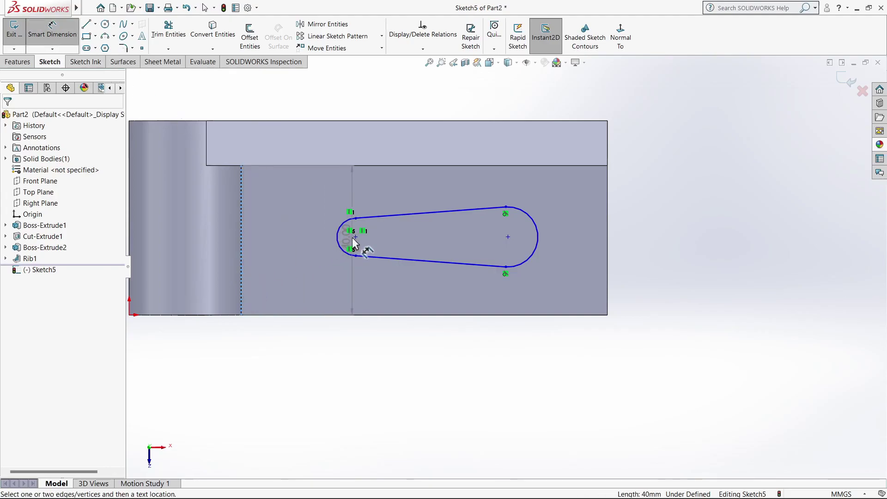
click(355, 237)
click(308, 99)
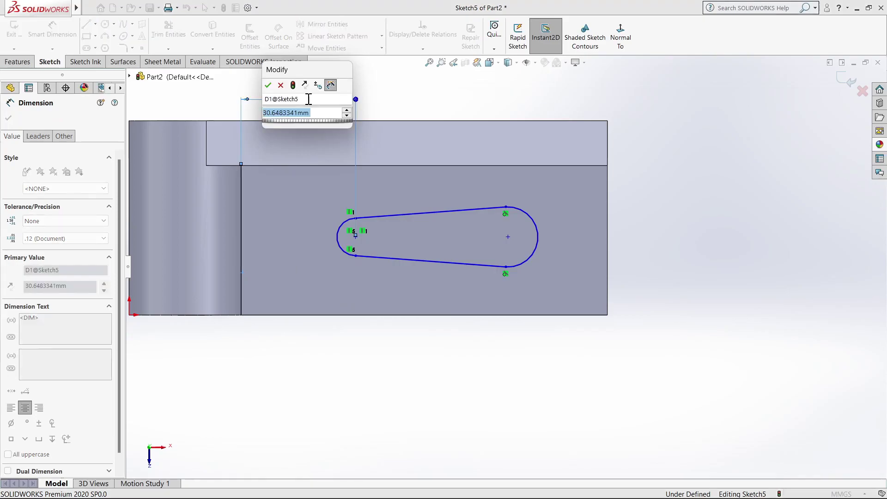
text(28)
key(Return)
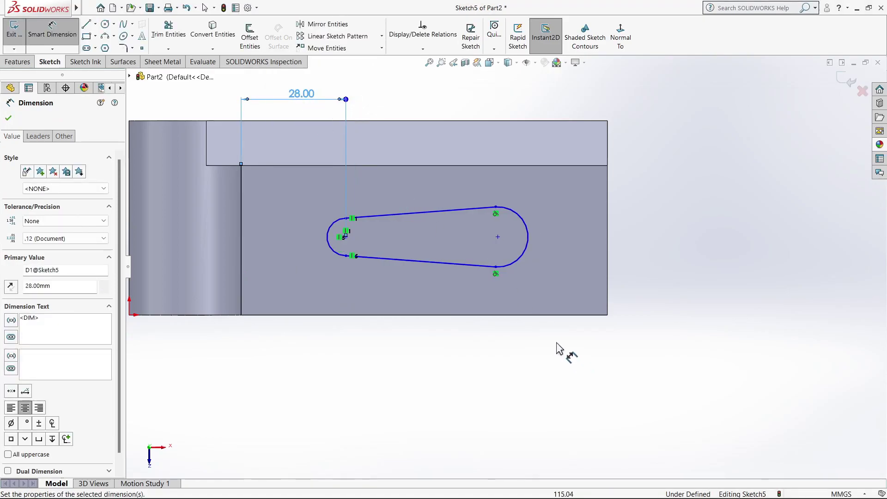
click(499, 315)
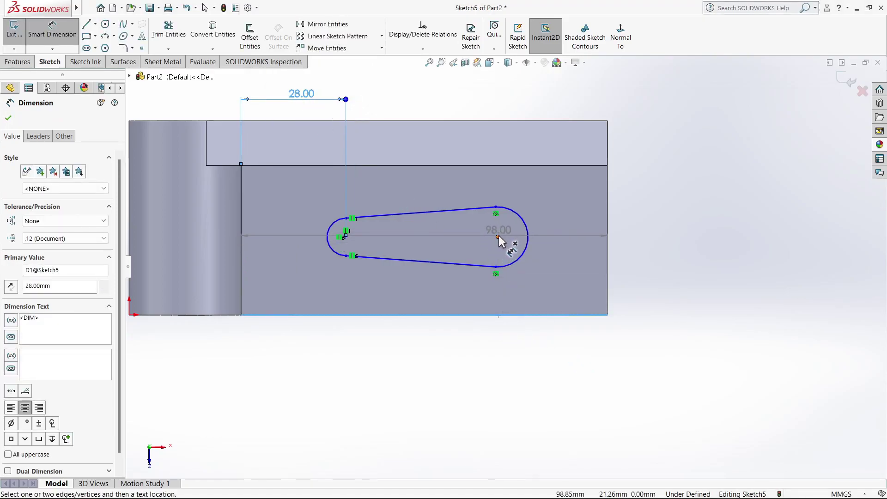
click(498, 237)
click(660, 271)
text(2)
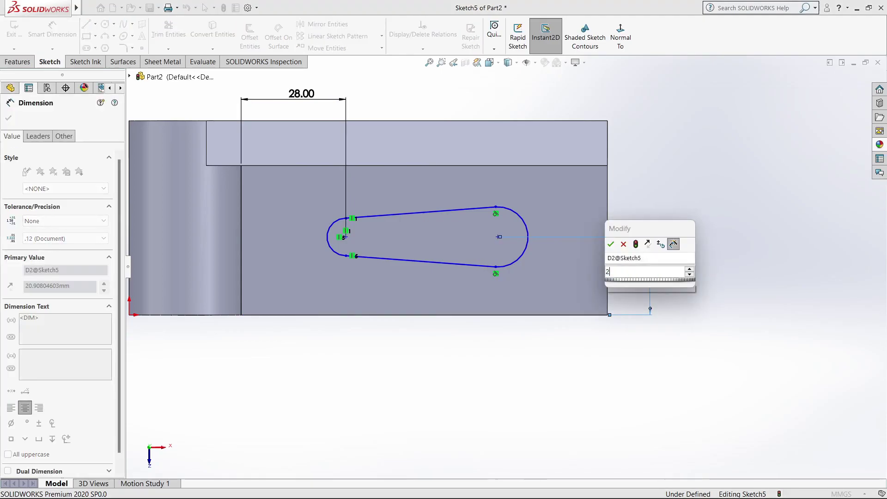
text(2)
key(Return)
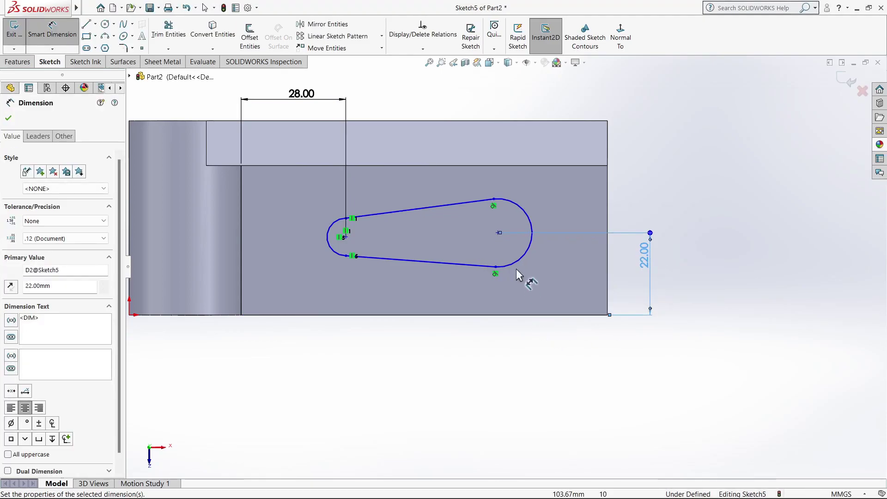
Set the slot end radii to R8 for the small arc and R12 for the large arc
click(329, 247)
click(286, 206)
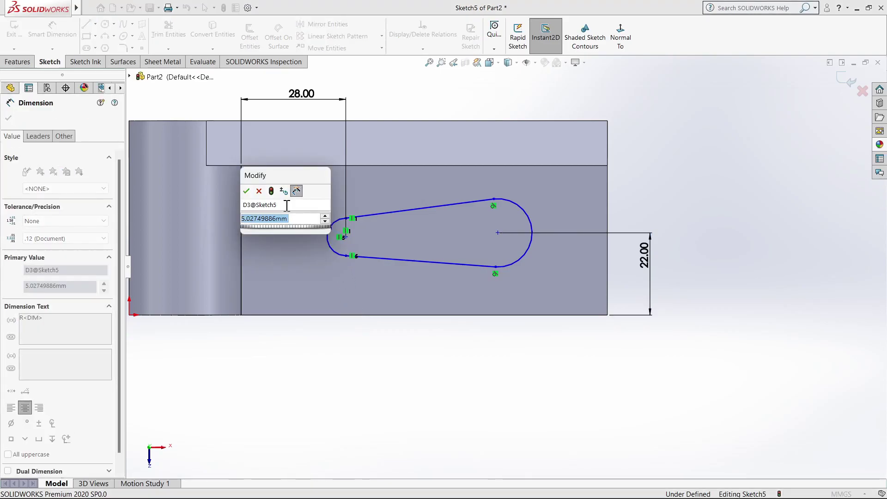
text(8)
key(Return)
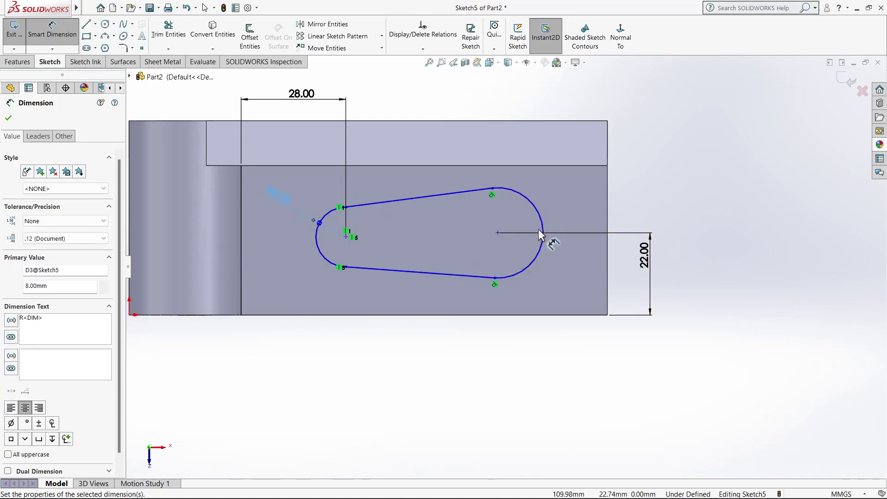
click(539, 219)
click(659, 164)
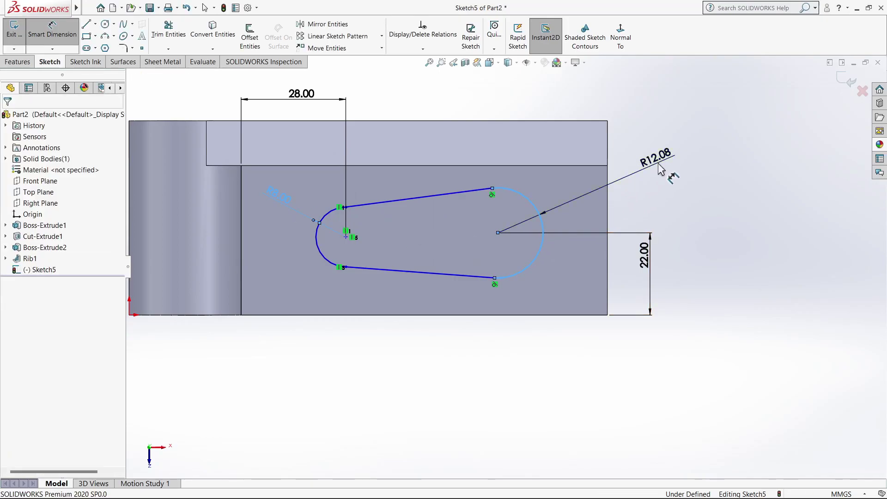
text(12)
key(Return)
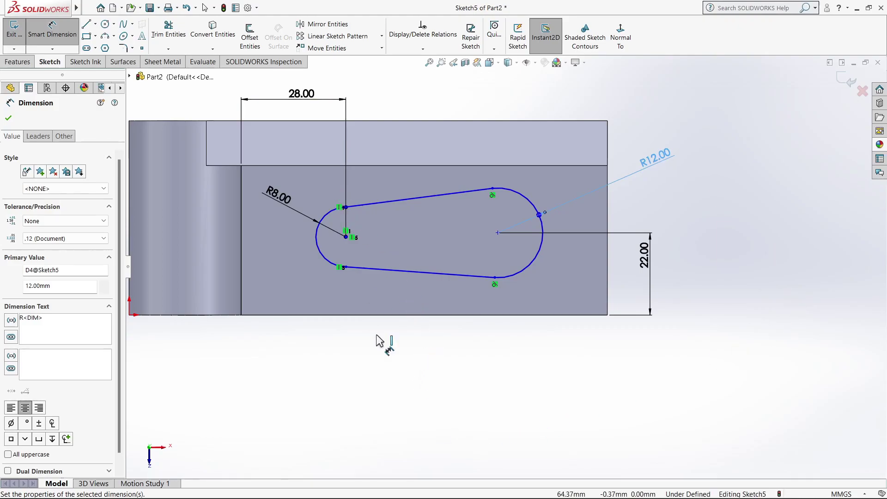
Place the small arc centre 20 mm above the base bottom edge, discarding a redundant dimension
click(406, 316)
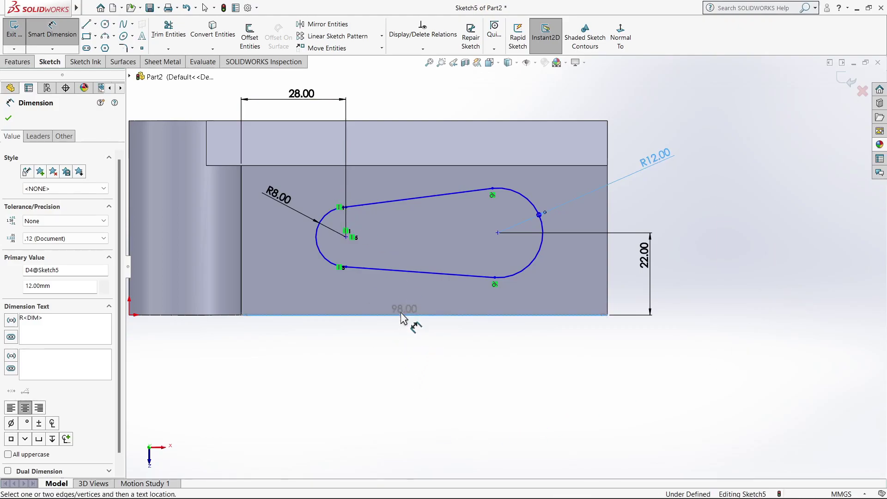
click(346, 237)
click(284, 277)
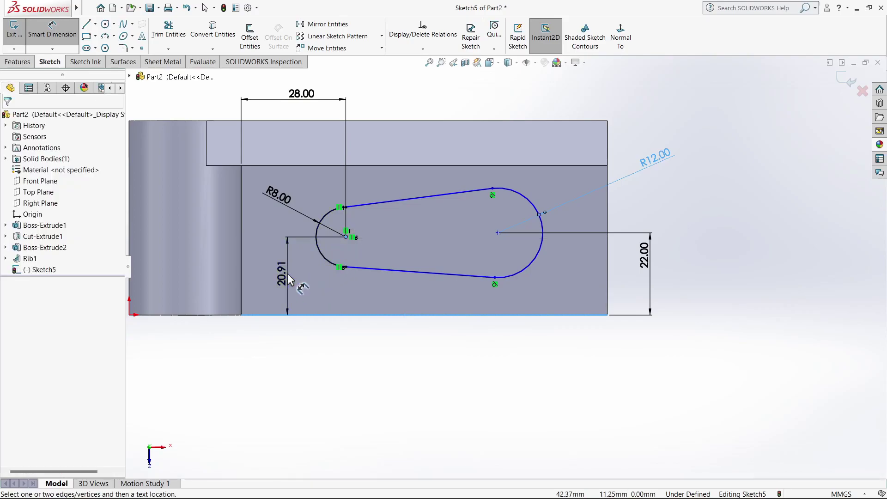
text(2)
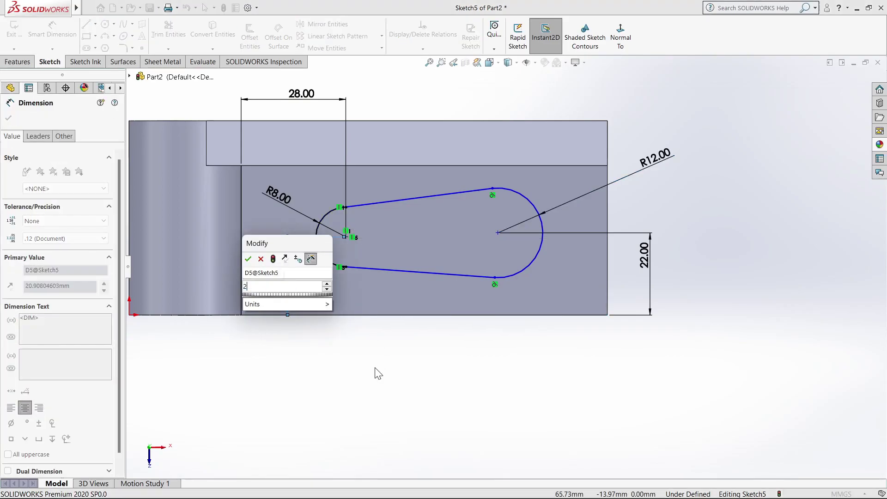
text(0)
key(Return)
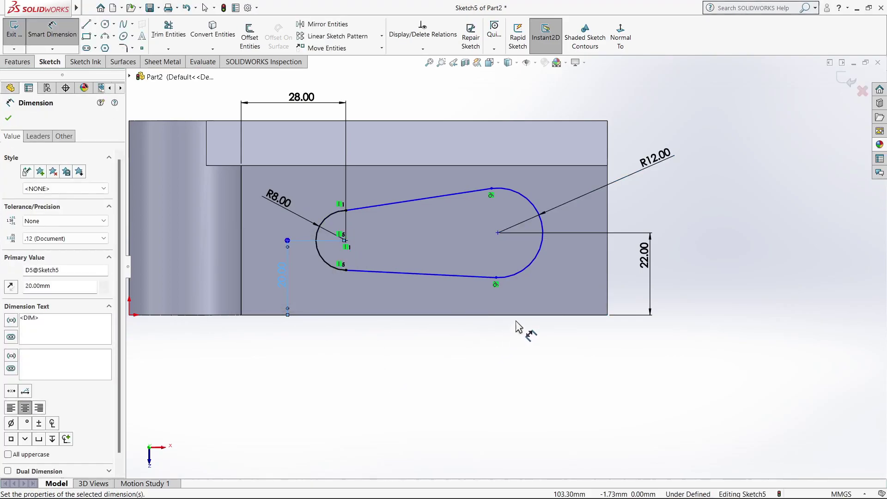
click(514, 315)
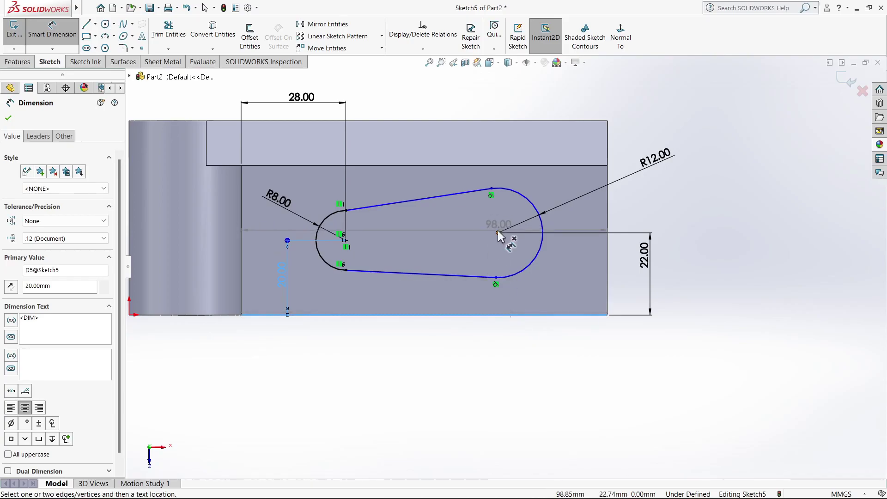
click(518, 244)
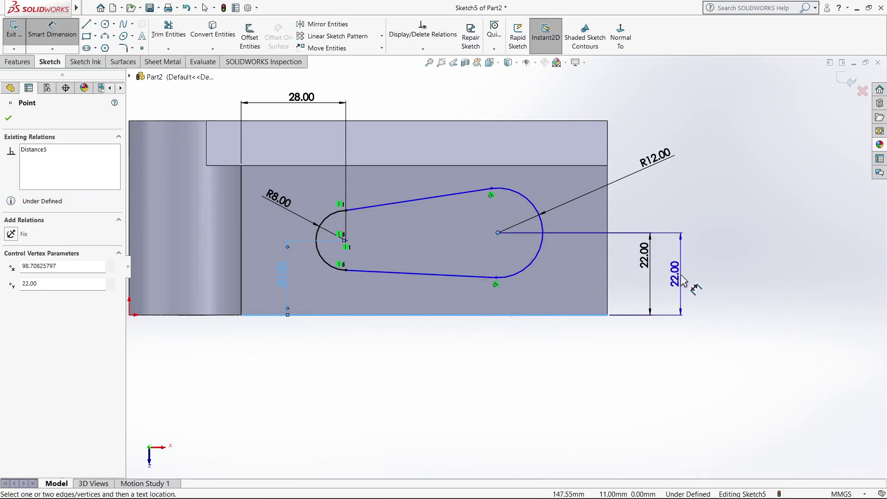
click(683, 279)
click(499, 267)
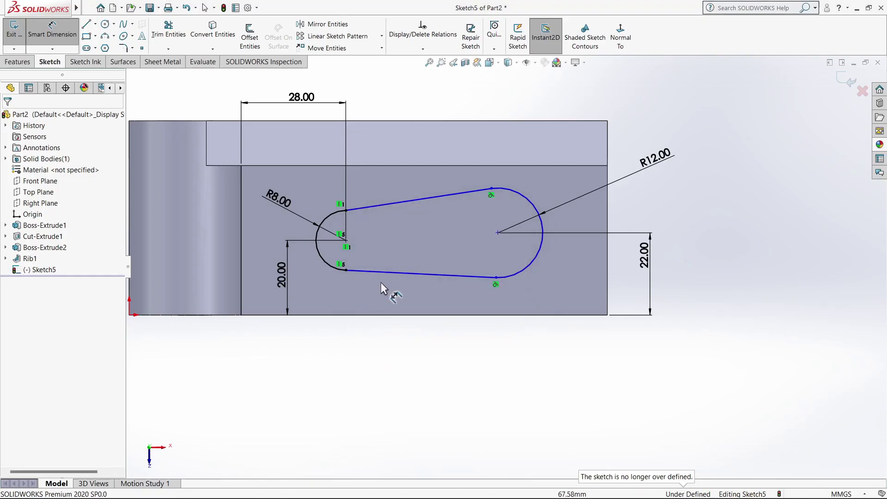
Space the two arc centres 42 mm apart, fully defining the slot sketch
click(346, 242)
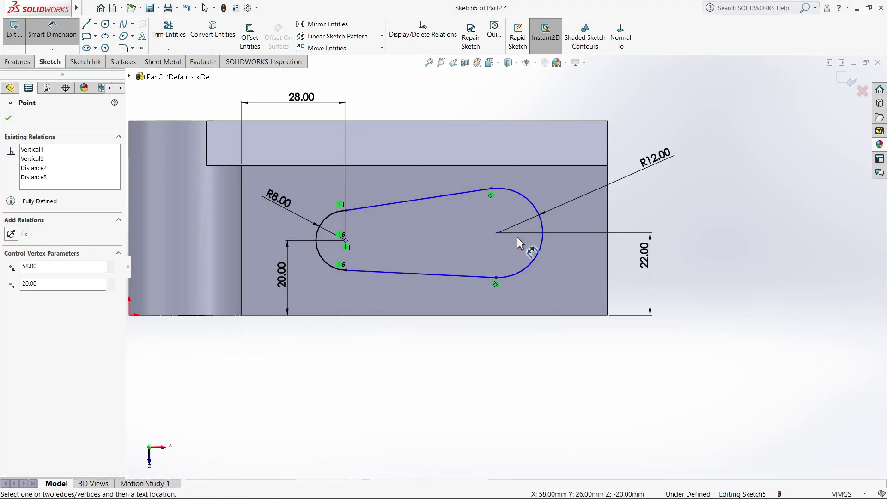
click(498, 233)
click(421, 107)
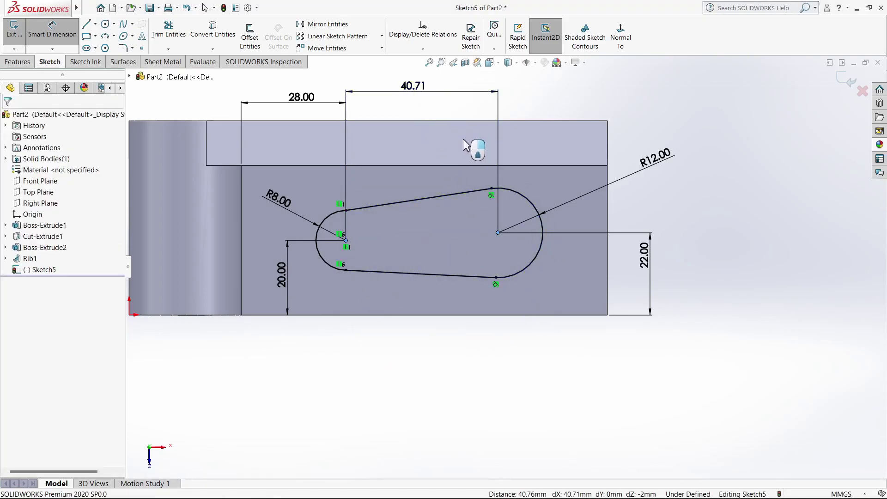
text(40)
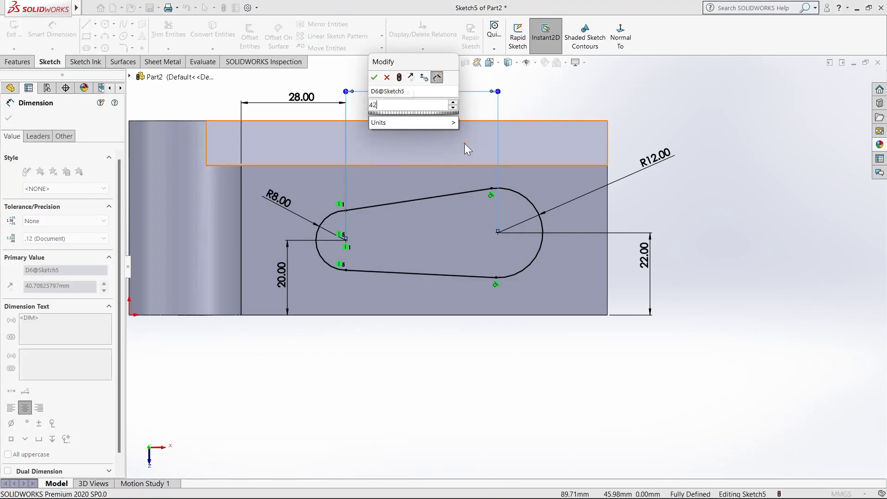
key(Return)
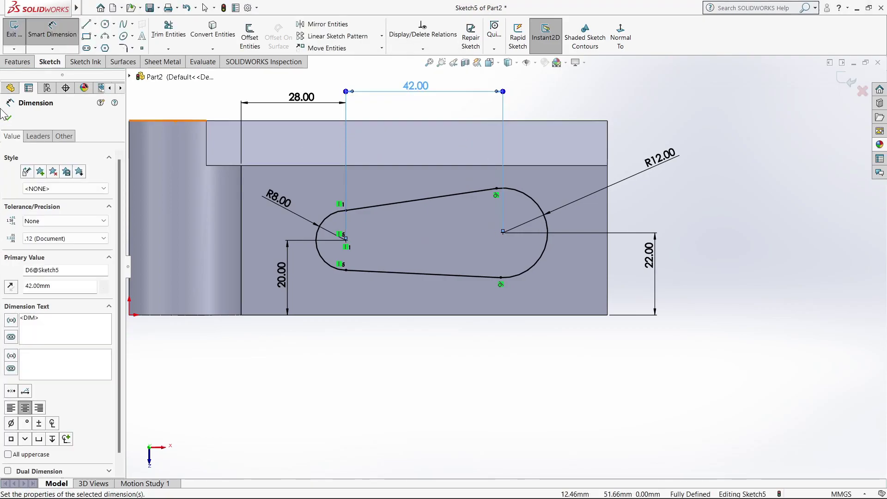
click(9, 119)
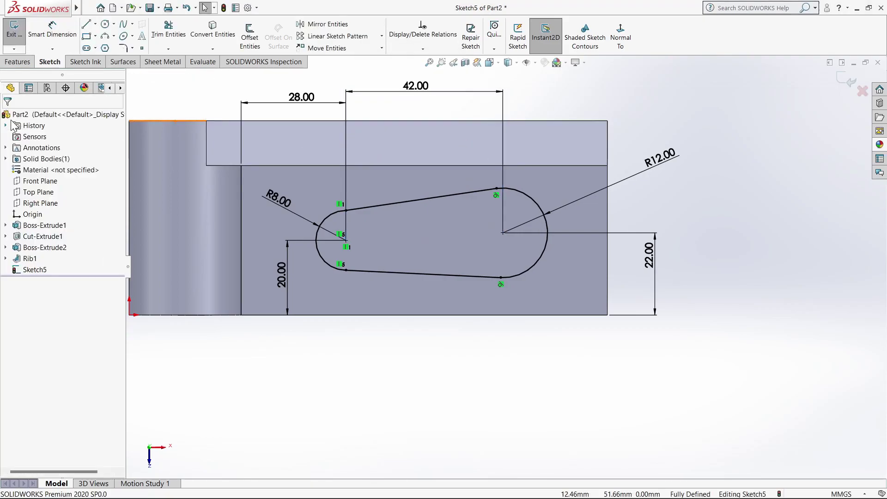
Cut Sketch5's tapered slot 26 mm blind into the base as Cut-Extrude2
click(17, 63)
click(159, 34)
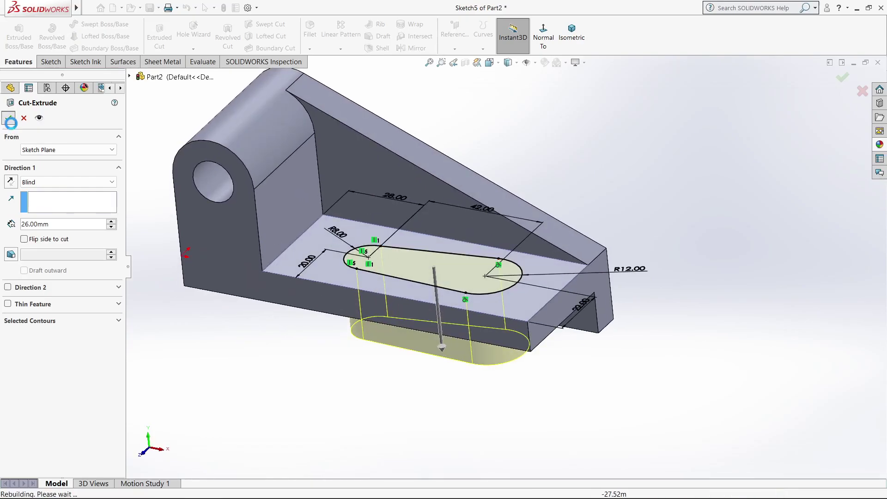
click(9, 117)
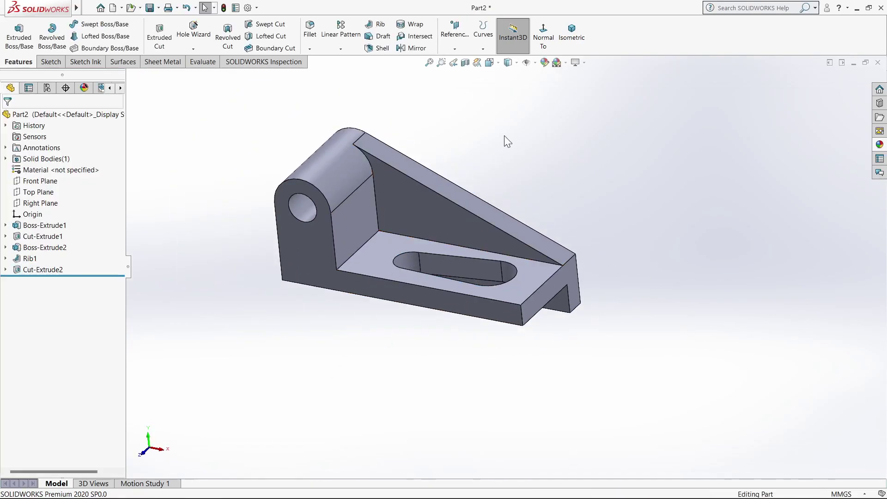
Apply the Red appearance to the whole part, replacing an initially applied Green
click(580, 37)
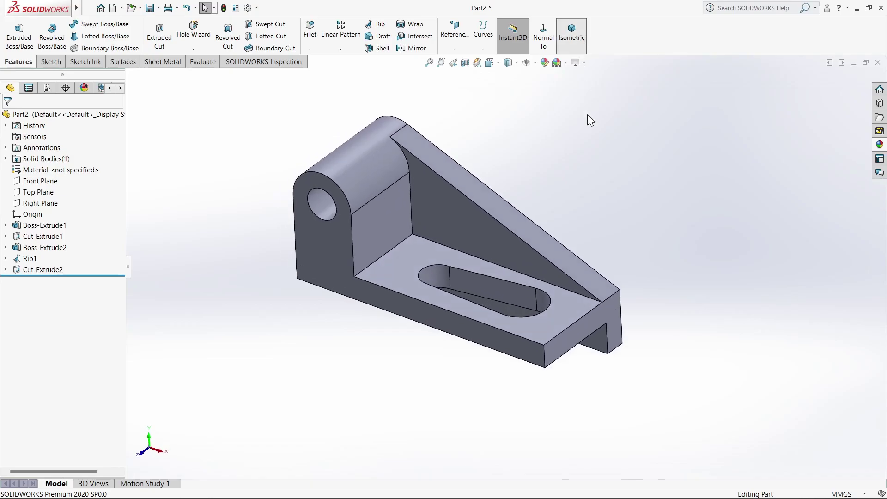
click(879, 144)
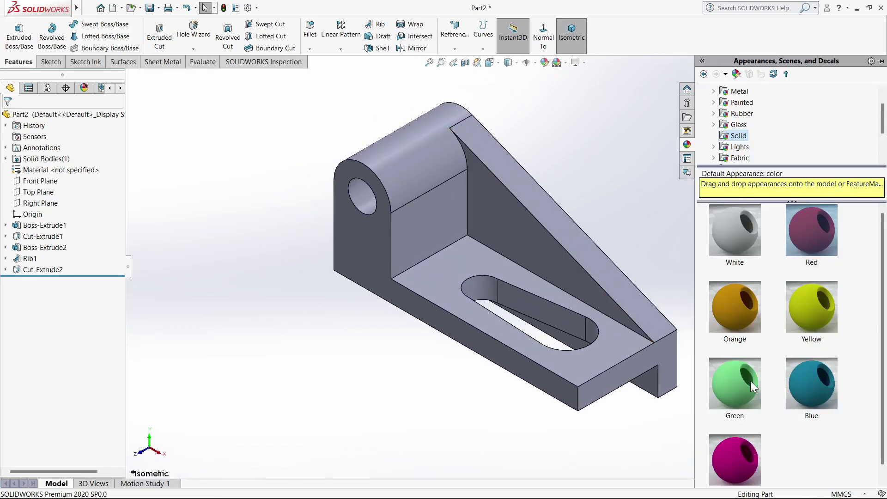
drag(752, 387, 491, 263)
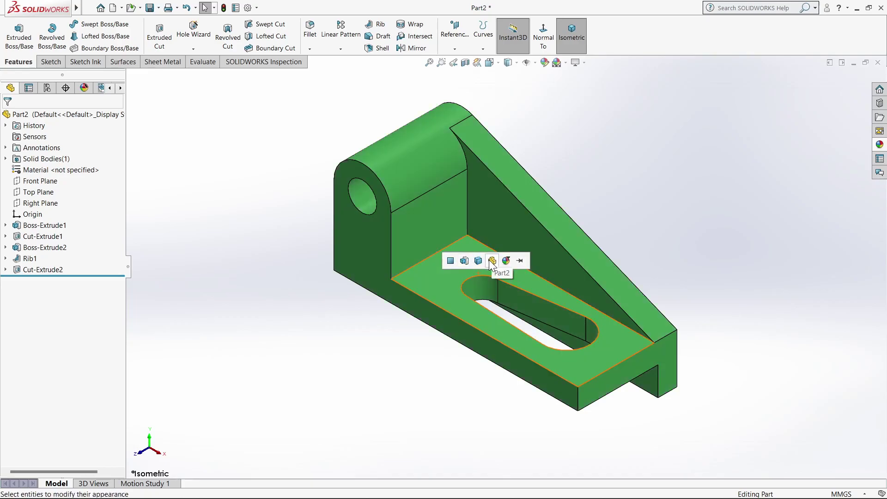
click(493, 261)
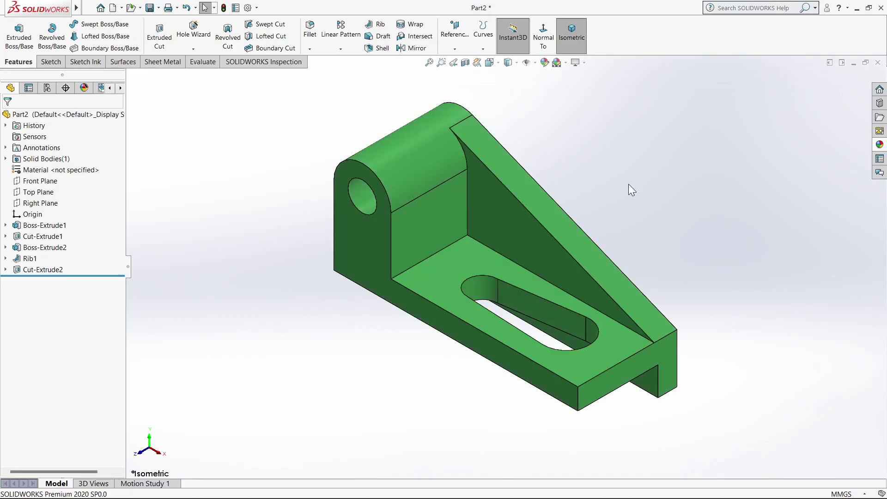
click(880, 144)
drag(821, 222, 471, 276)
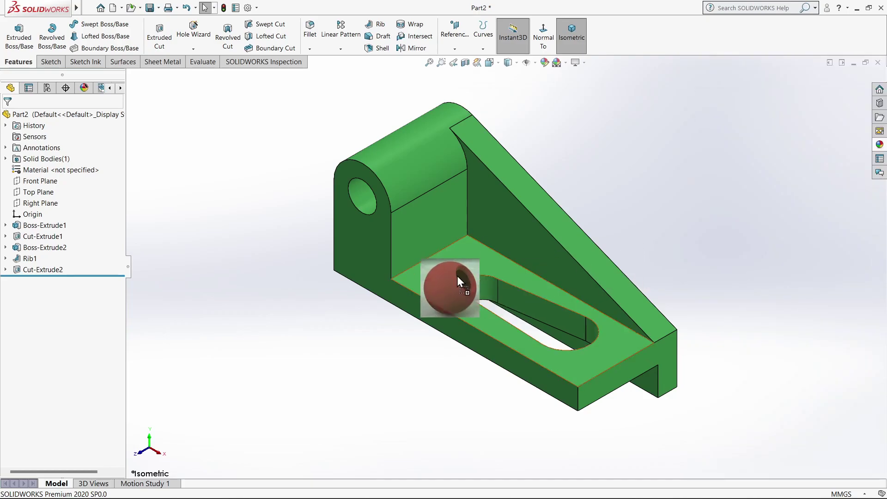
click(468, 257)
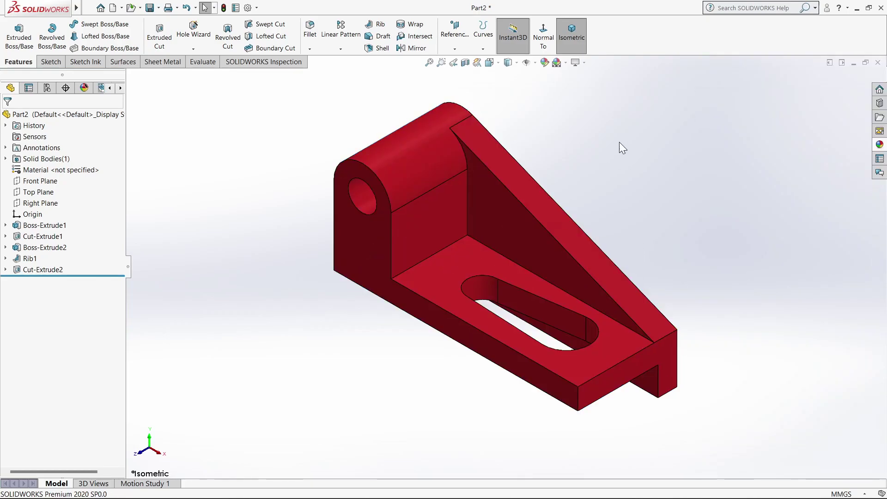
mouse_move(602, 166)
middle_down()
mouse_move(339, 283)
mouse_move(402, 123)
mouse_move(462, 220)
mouse_move(620, 148)
mouse_move(605, 127)
mouse_move(483, 182)
mouse_move(609, 113)
mouse_move(570, 85)
middle_up()
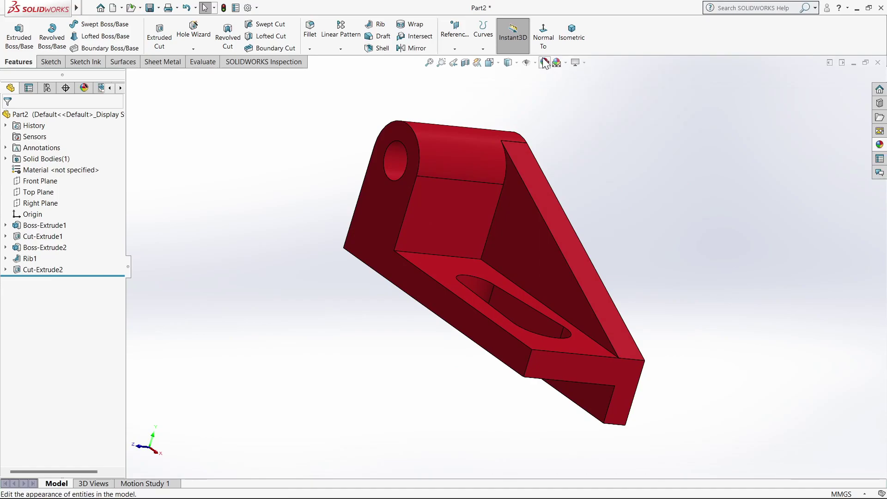
Set the Plain White scene and show the bracket in isometric view, zoomed to fit
click(560, 62)
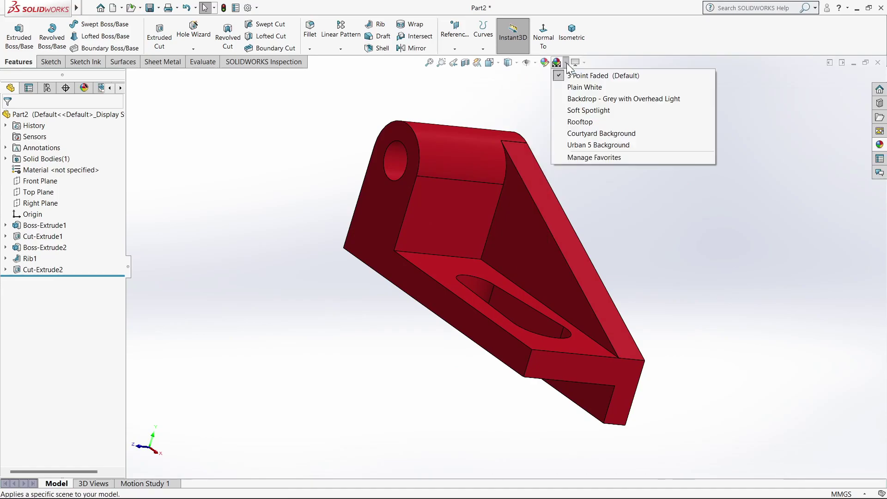
click(592, 85)
mouse_move(371, 165)
middle_down()
mouse_move(323, 224)
mouse_move(440, 356)
mouse_move(321, 187)
mouse_move(468, 317)
mouse_move(545, 168)
middle_up()
click(571, 28)
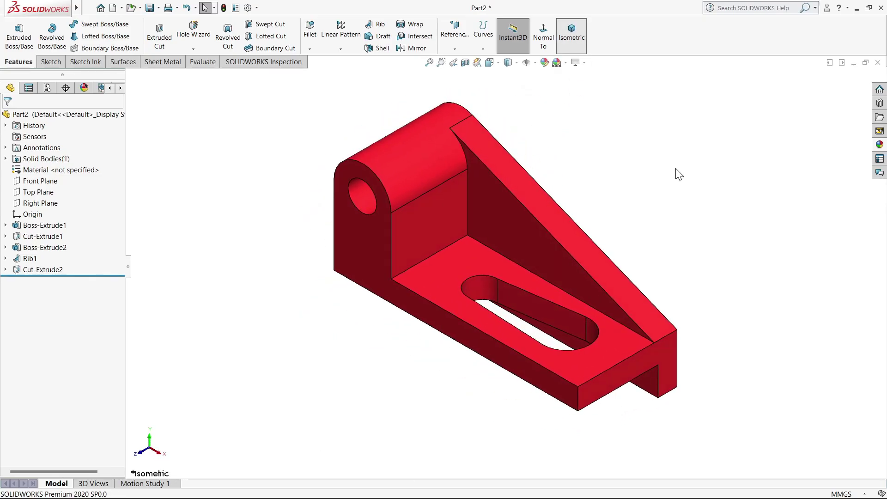
key(f)
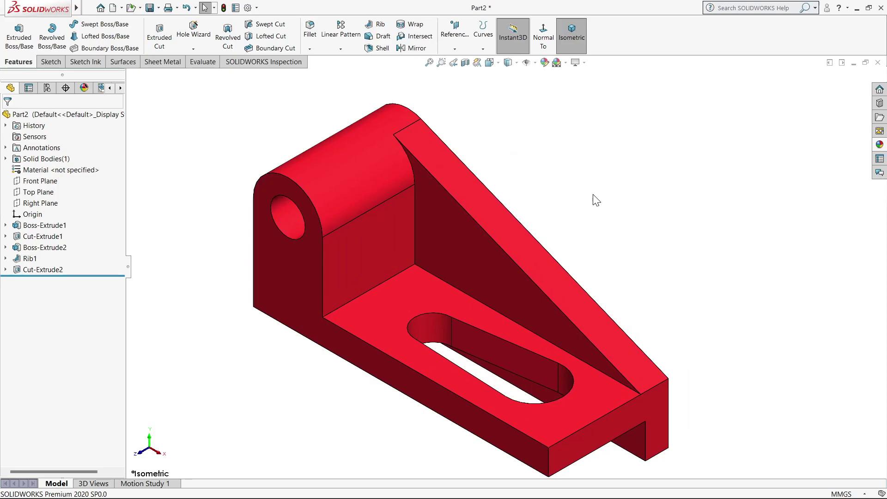